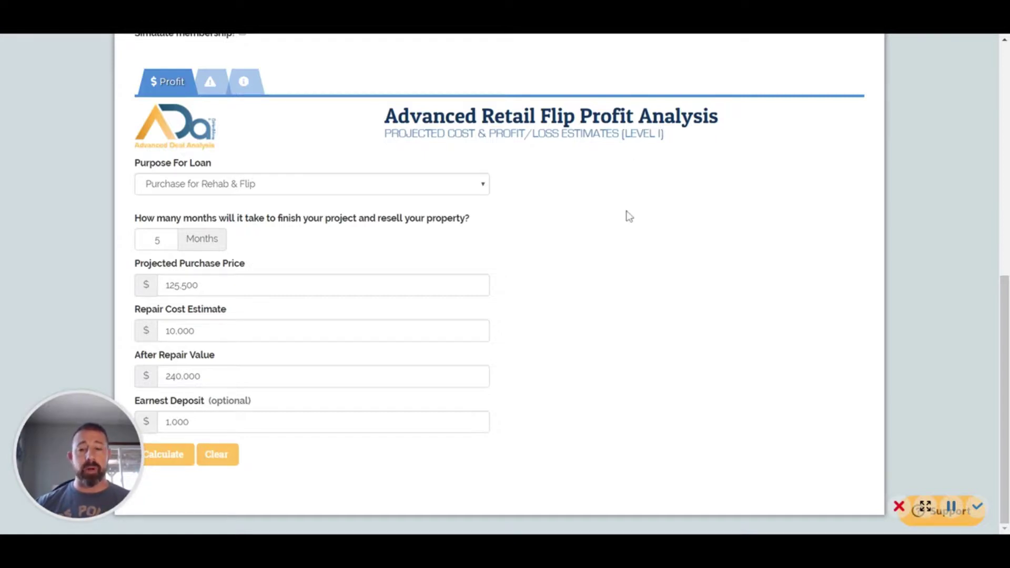
Scroll back up the Advanced Retail Flip form to review the entered flip figures.
{"action": "scroll", "coordinate": [627, 216], "scroll_direction": "up", "scroll_amount": 6}
{"action": "scroll", "coordinate": [703, 199], "scroll_direction": "up", "scroll_amount": 2}
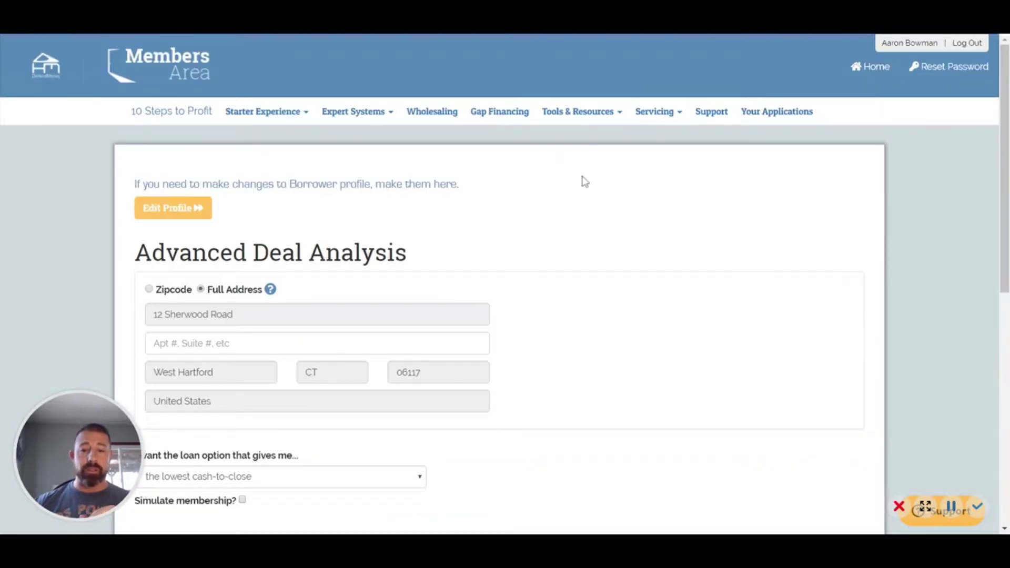
{"action": "mouse_move", "coordinate": [586, 122]}
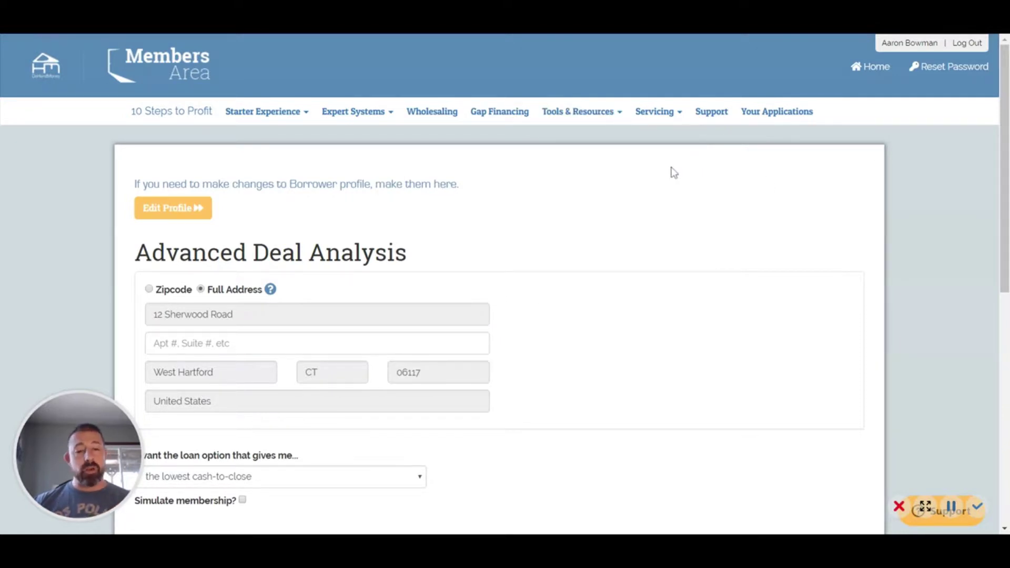
{"action": "scroll", "coordinate": [674, 172], "scroll_direction": "down", "scroll_amount": 2}
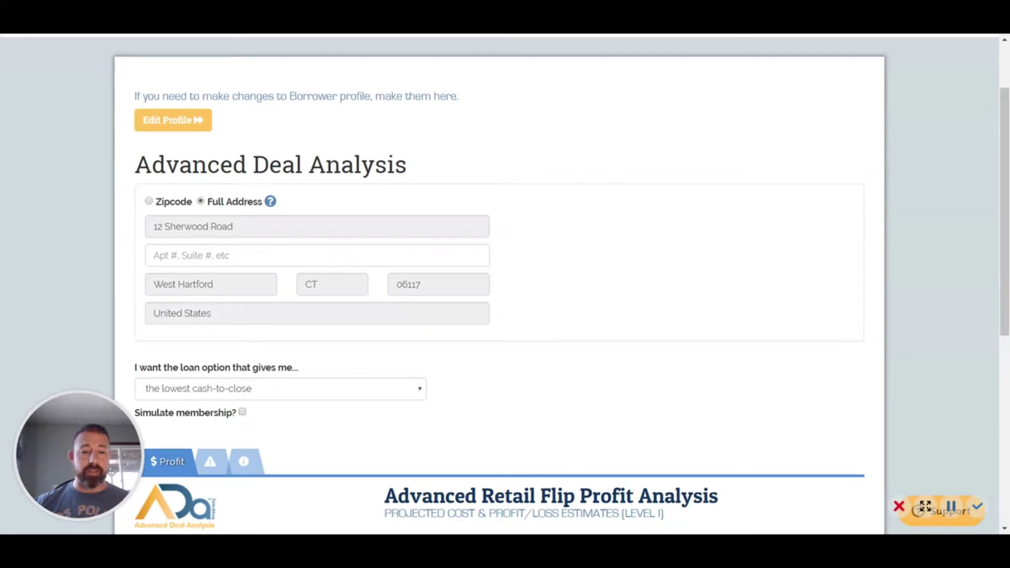
{"action": "scroll", "coordinate": [320, 251], "scroll_direction": "down", "scroll_amount": 4}
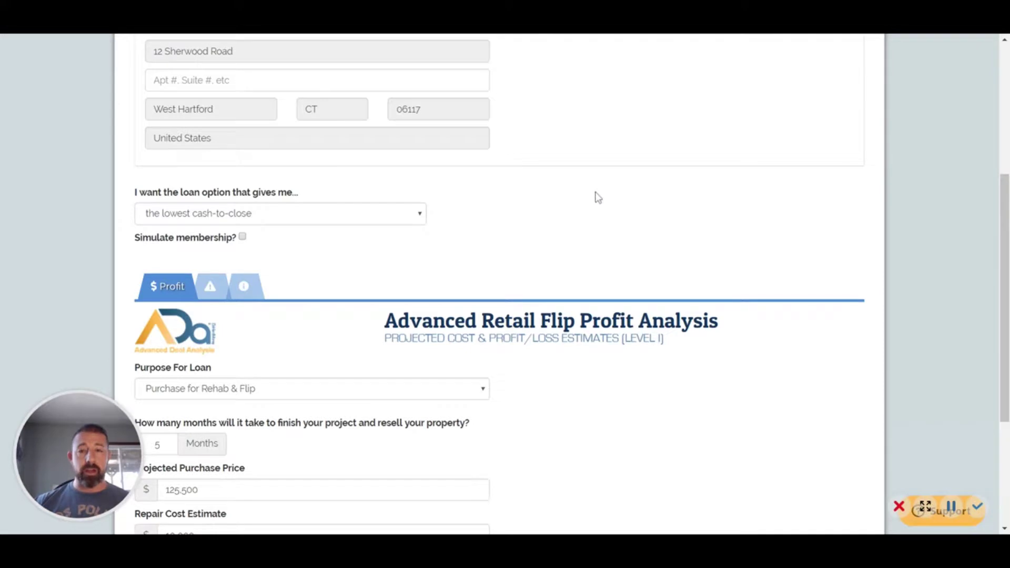
{"action": "scroll", "coordinate": [596, 197], "scroll_direction": "down", "scroll_amount": 2}
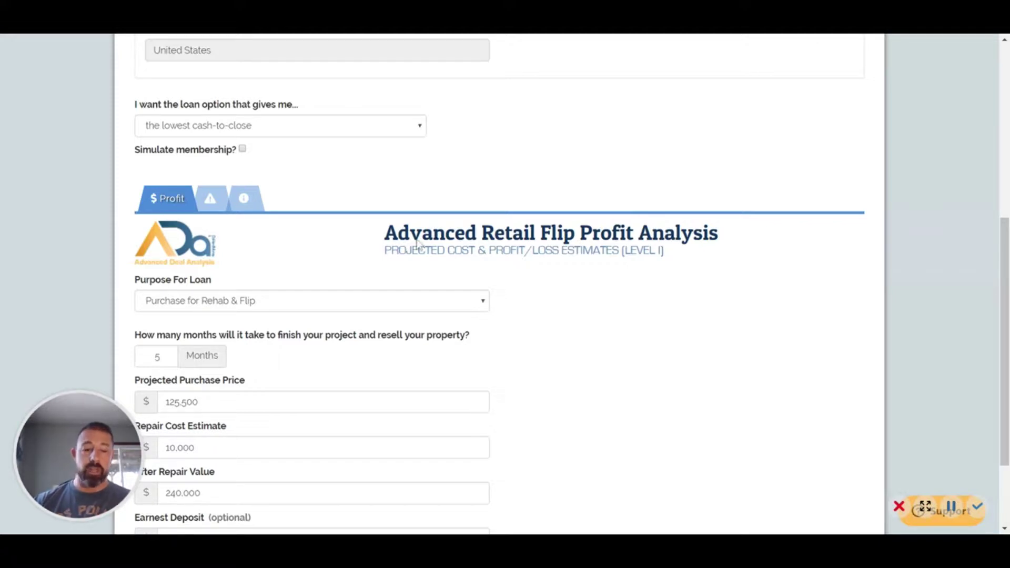
{"action": "scroll", "coordinate": [331, 255], "scroll_direction": "down", "scroll_amount": 2}
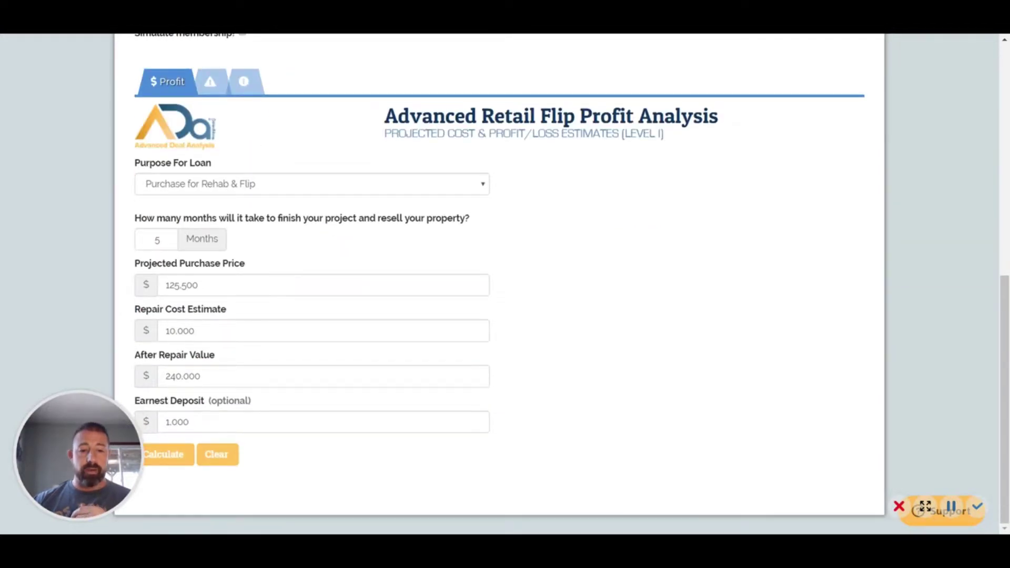
{"action": "left_click_drag", "start_coordinate": [199, 284], "coordinate": [164, 285]}
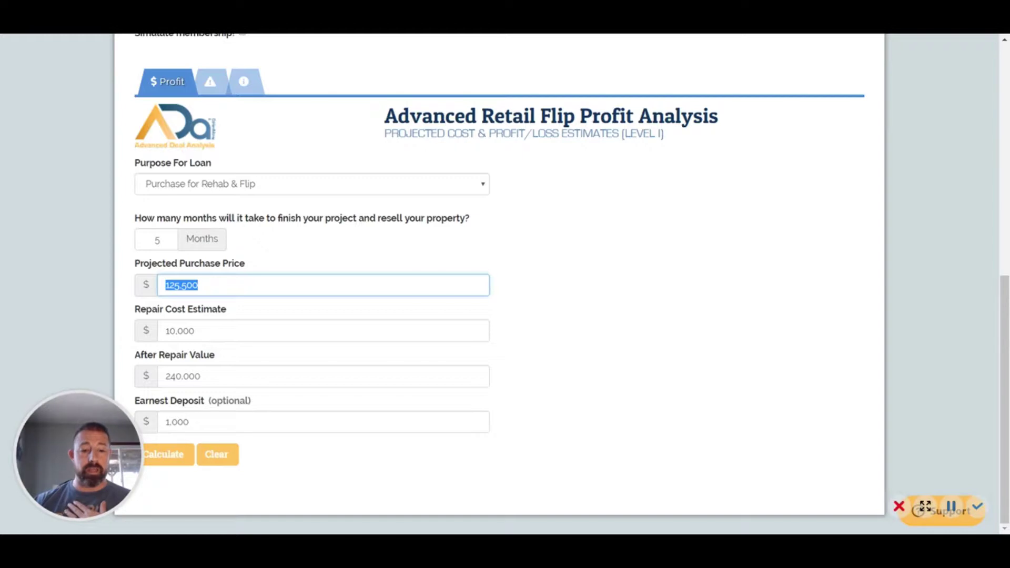
{"action": "left_click", "coordinate": [200, 376]}
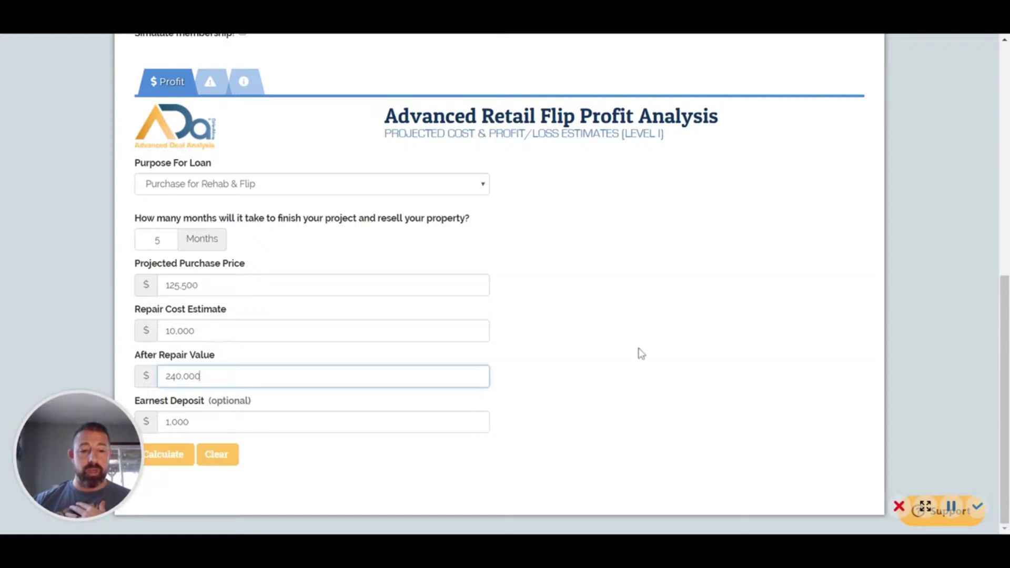
{"action": "scroll", "coordinate": [414, 236], "scroll_direction": "up", "scroll_amount": 3}
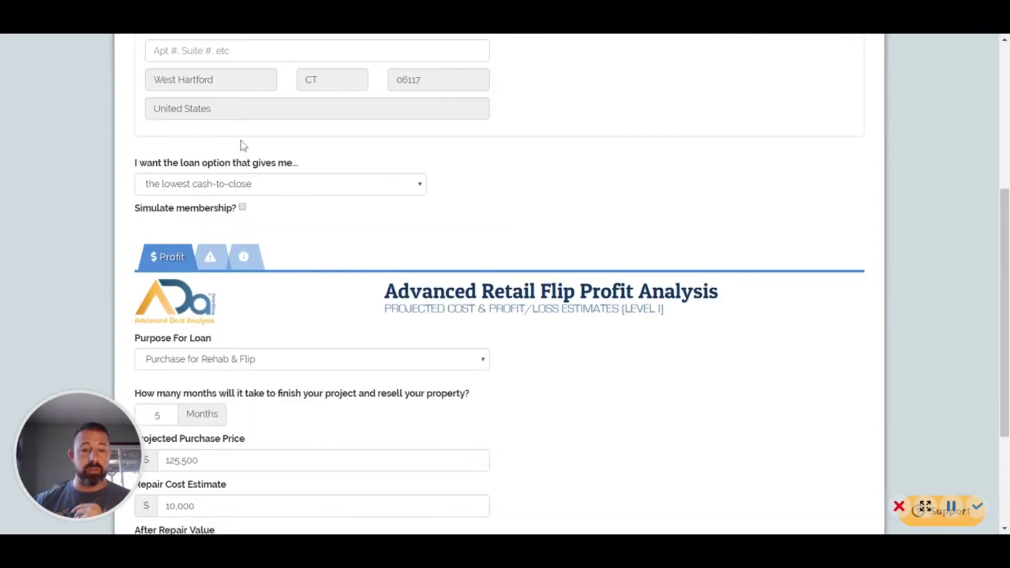
Answer the first risk questions: Low Crime, no commercial properties nearby, and under 40% rentals.
{"action": "left_click", "coordinate": [209, 267]}
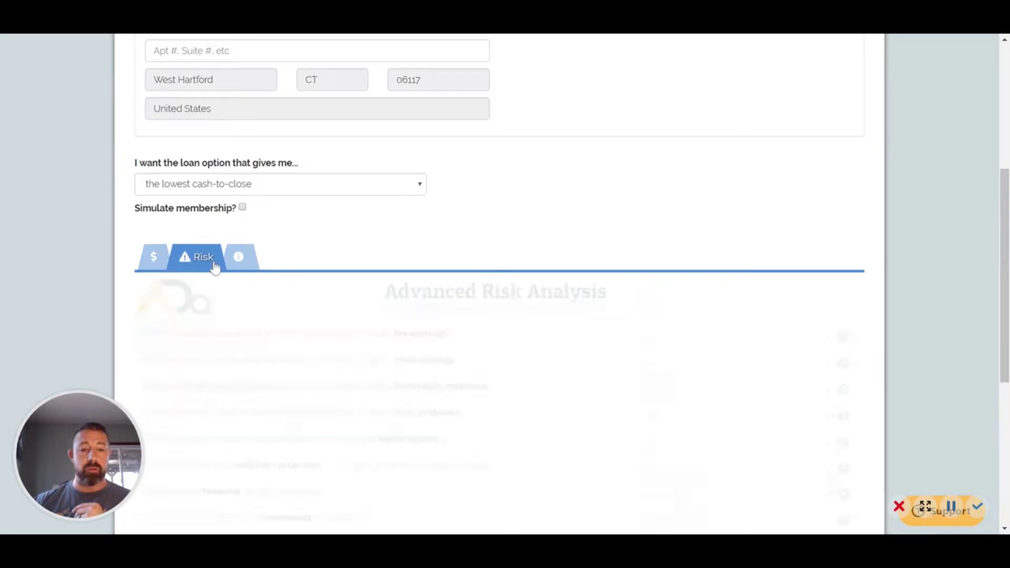
{"action": "scroll", "coordinate": [526, 268], "scroll_direction": "down", "scroll_amount": 5}
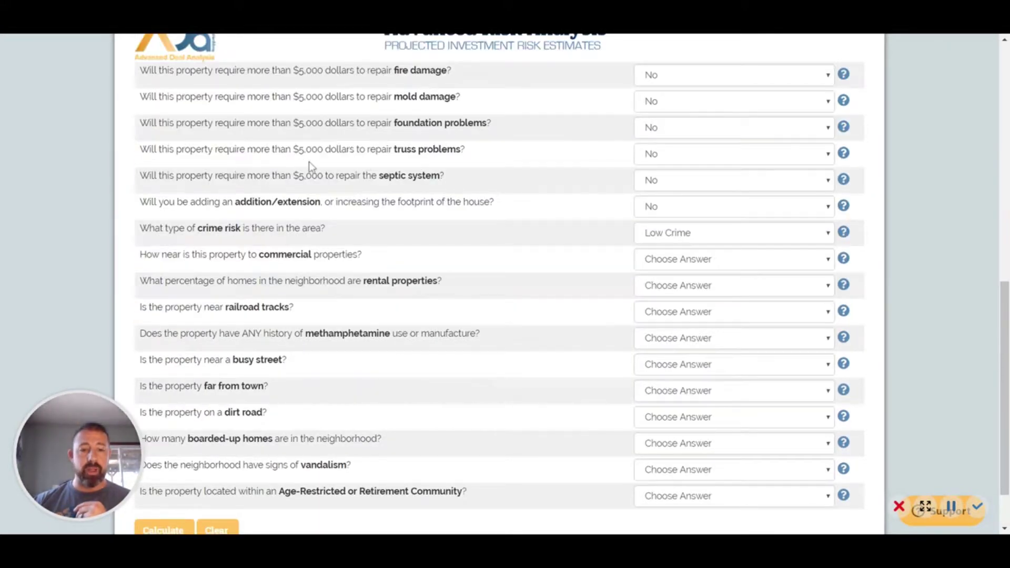
{"action": "scroll", "coordinate": [311, 162], "scroll_direction": "up", "scroll_amount": 2}
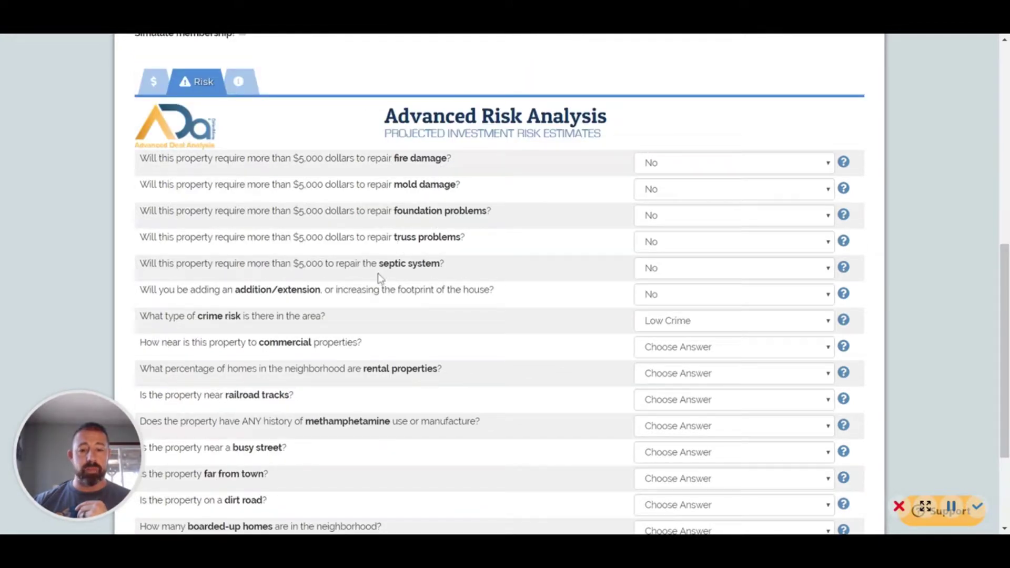
{"action": "scroll", "coordinate": [415, 269], "scroll_direction": "down", "scroll_amount": 2}
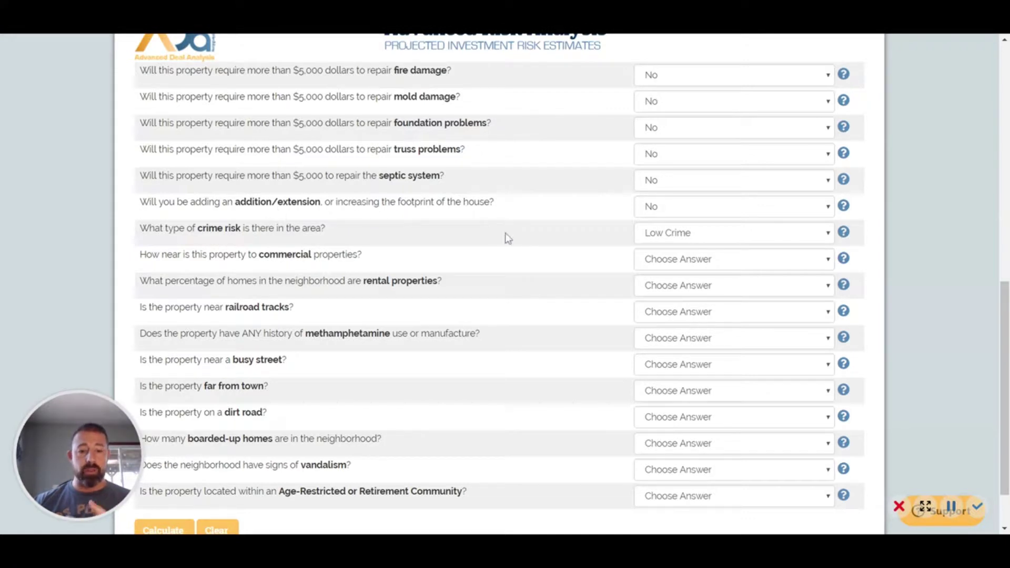
{"action": "left_click", "coordinate": [653, 242]}
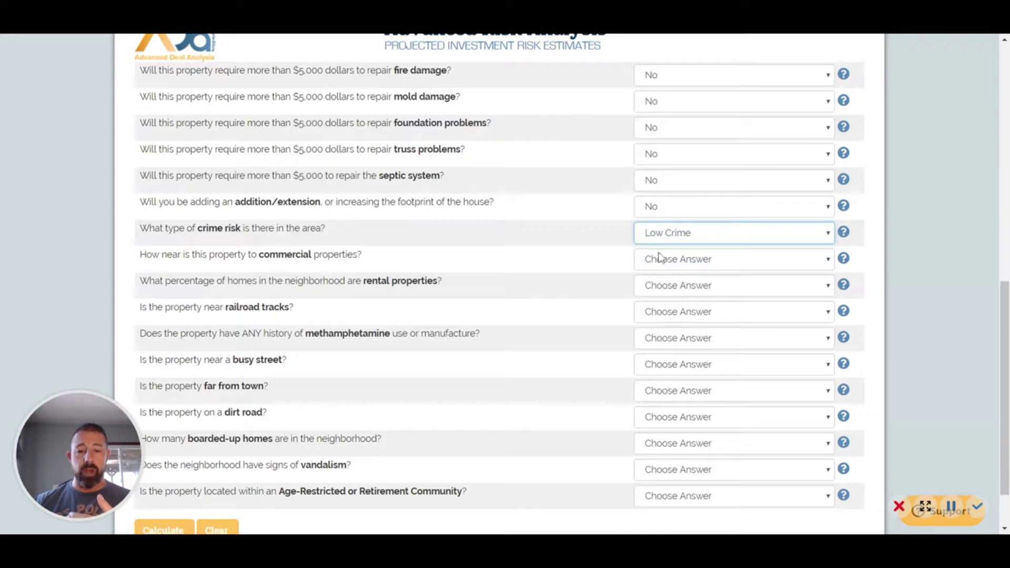
{"action": "left_click", "coordinate": [662, 264]}
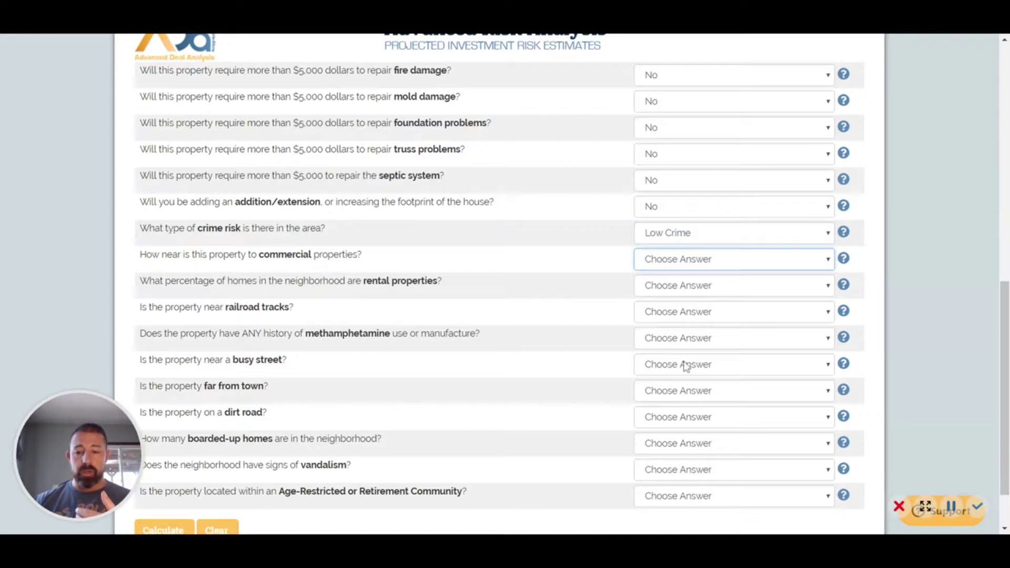
{"action": "key", "text": "Down"}
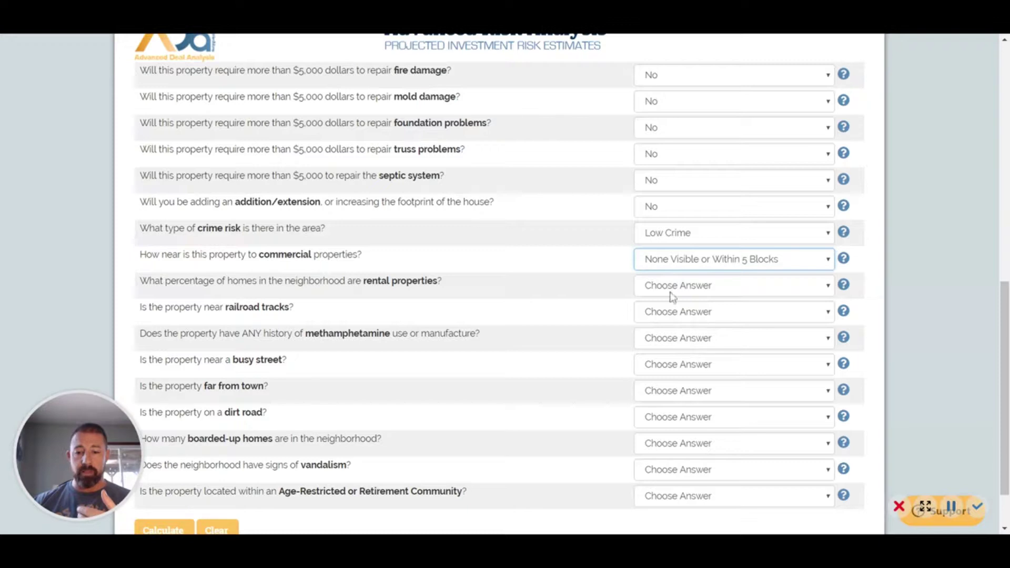
{"action": "key", "text": "Tab"}
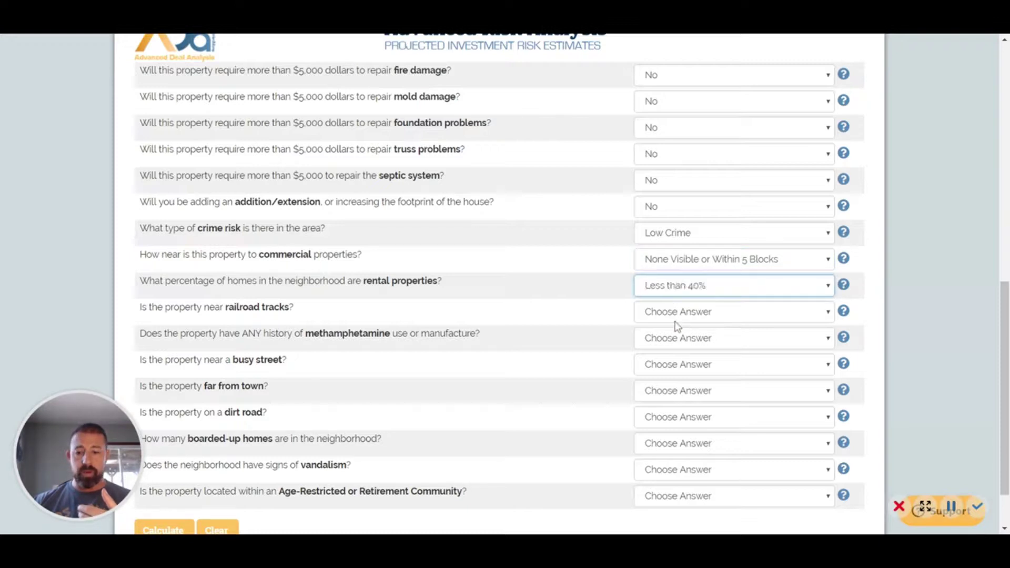
Answer No for railroad tracks, meth history, busy street, far from town and dirt road.
{"action": "left_click", "coordinate": [677, 320]}
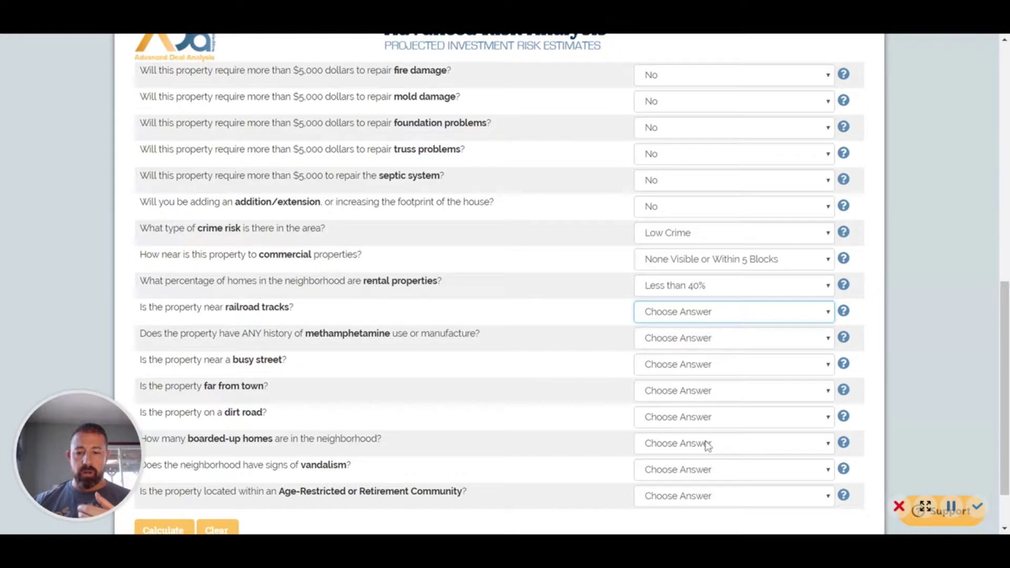
{"action": "key", "text": "Down"}
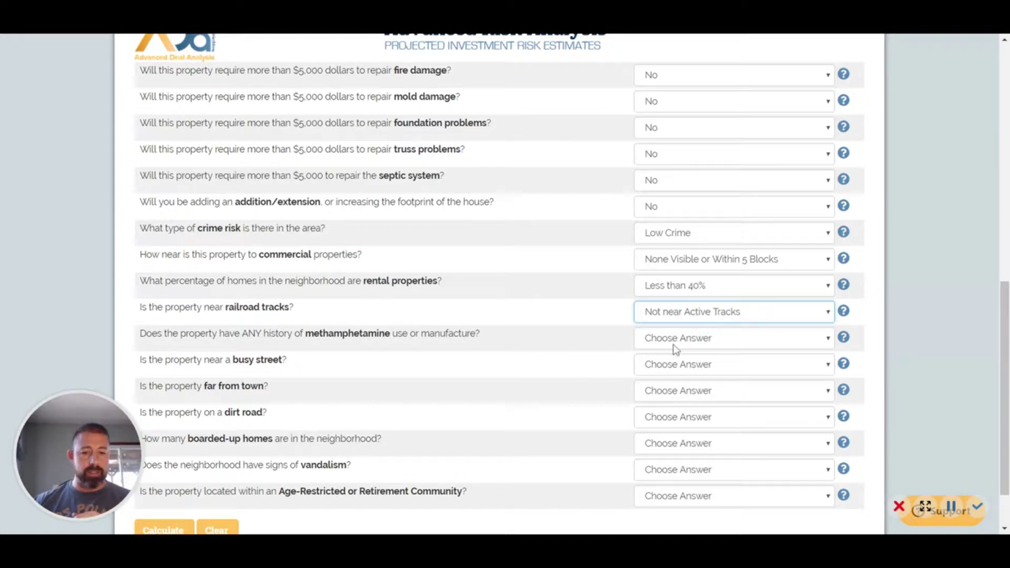
{"action": "key", "text": "Tab"}
{"action": "key", "text": "Down"}
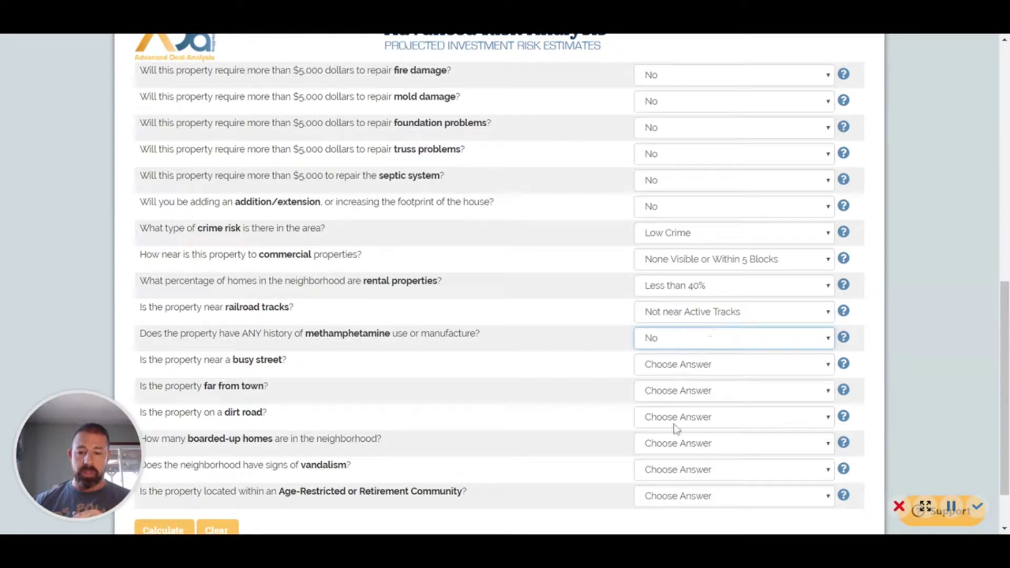
{"action": "key", "text": "Tab"}
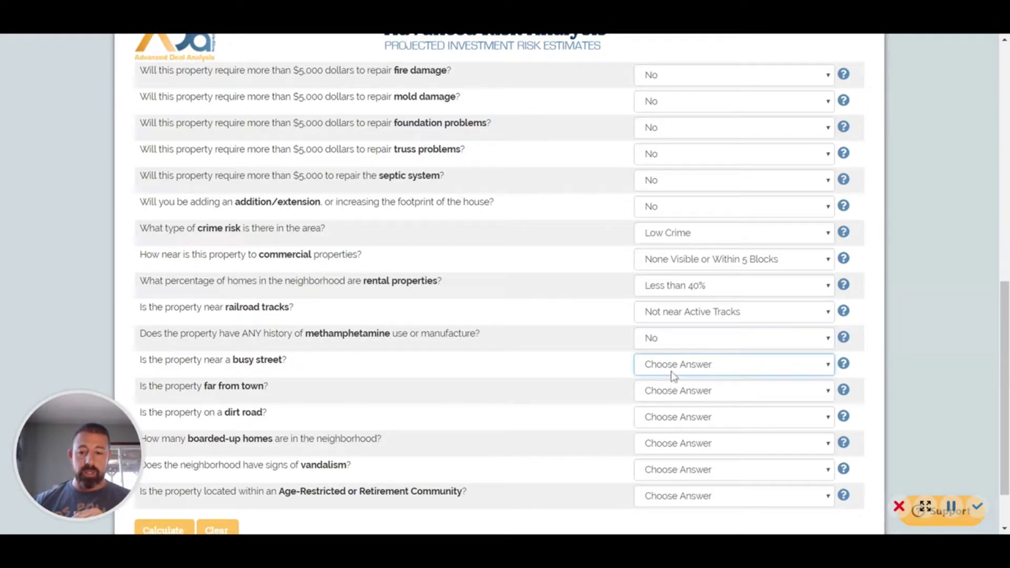
{"action": "key", "text": "Down"}
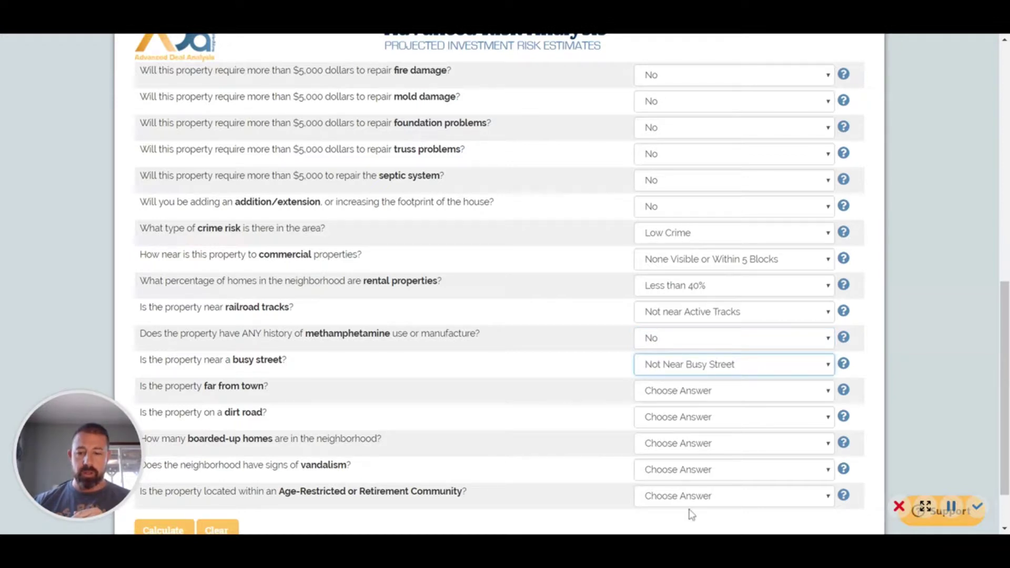
{"action": "key", "text": "Tab"}
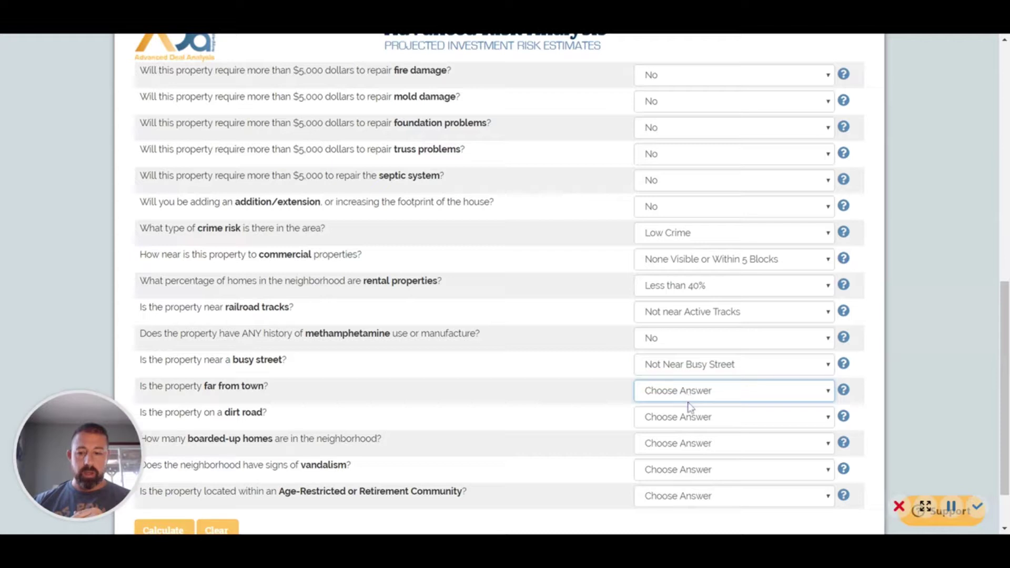
{"action": "key", "text": "Down"}
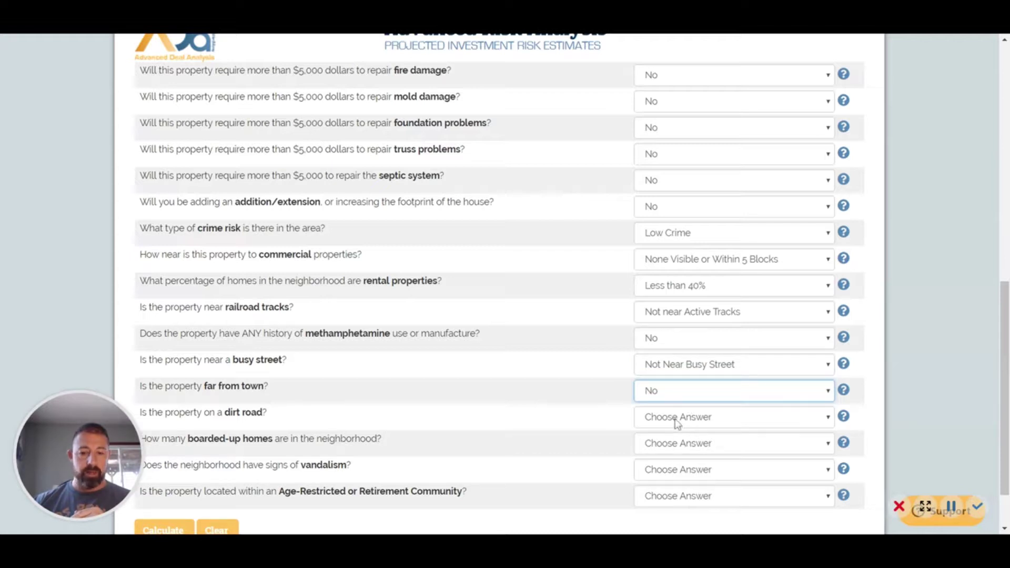
{"action": "key", "text": "Tab"}
{"action": "key", "text": "Down"}
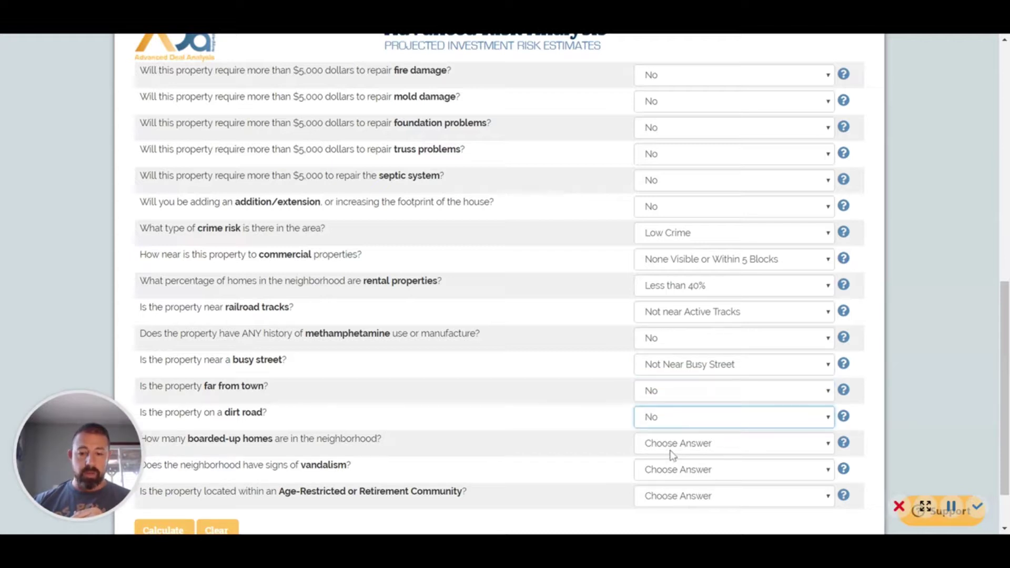
Set boarded-up homes to None, vandalism to No vandalism, and Age-Restricted to No.
{"action": "key", "text": "Tab"}
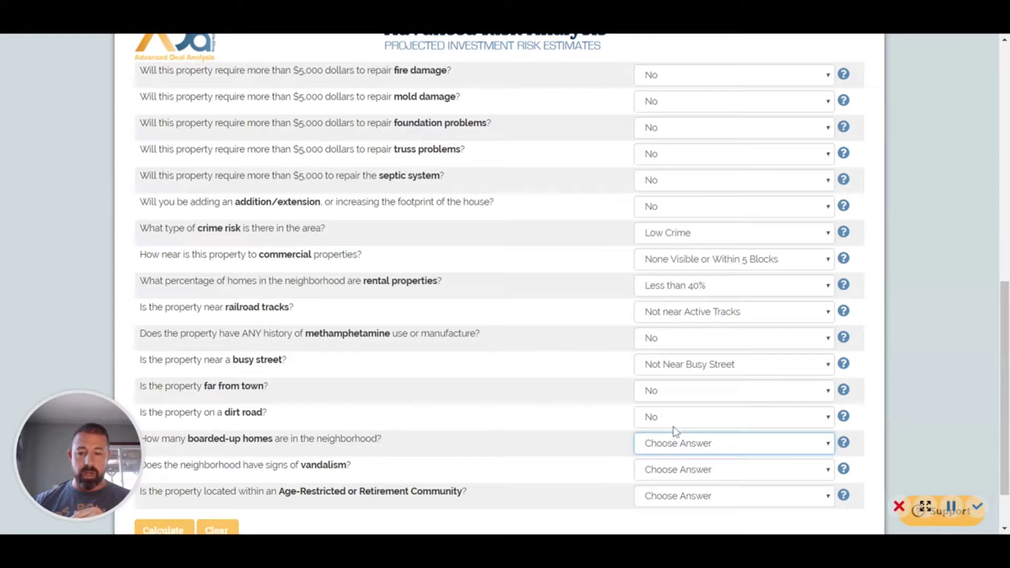
{"action": "key", "text": "Down"}
{"action": "key", "text": "Tab"}
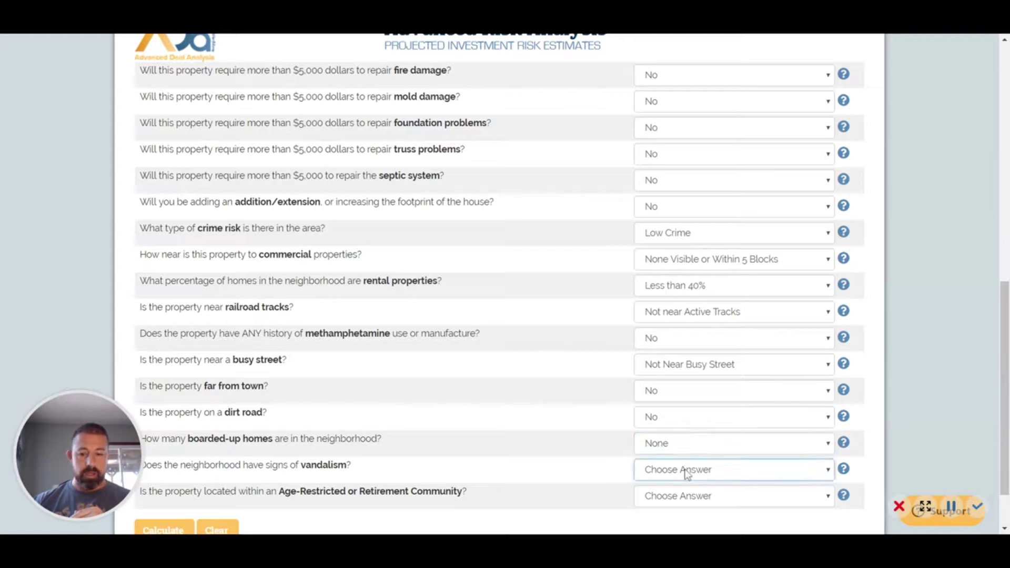
{"action": "key", "text": "Down"}
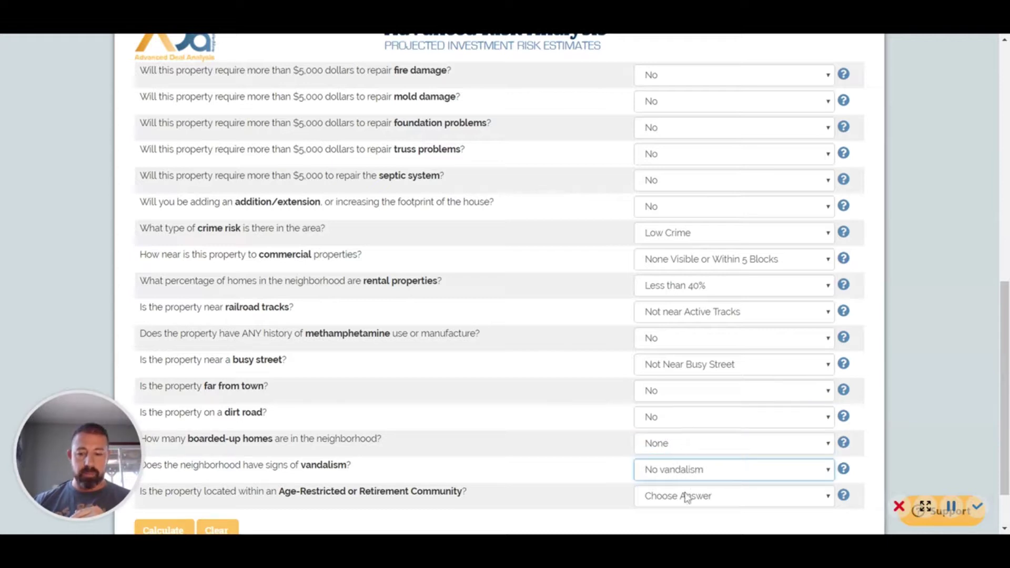
{"action": "key", "text": "Tab"}
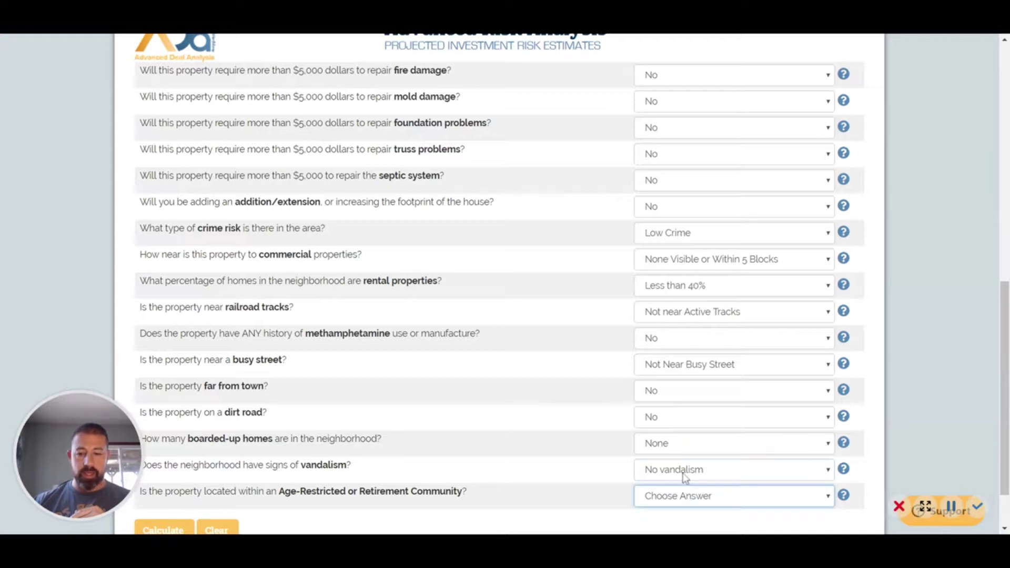
{"action": "key", "text": "Down"}
{"action": "scroll", "coordinate": [471, 424], "scroll_direction": "down", "scroll_amount": 2}
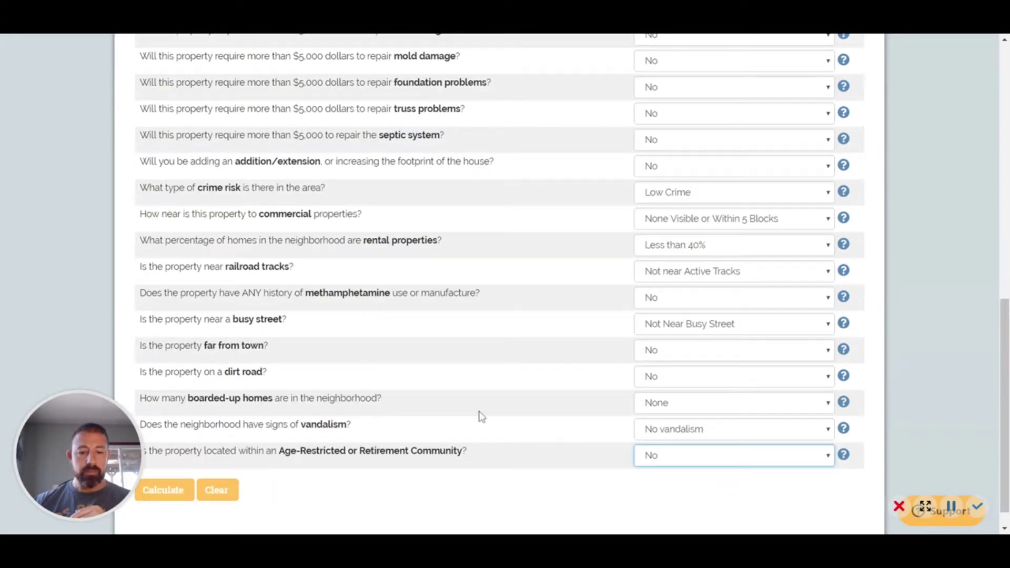
{"action": "scroll", "coordinate": [458, 347], "scroll_direction": "up", "scroll_amount": 10}
{"action": "scroll", "coordinate": [457, 347], "scroll_direction": "down", "scroll_amount": 3}
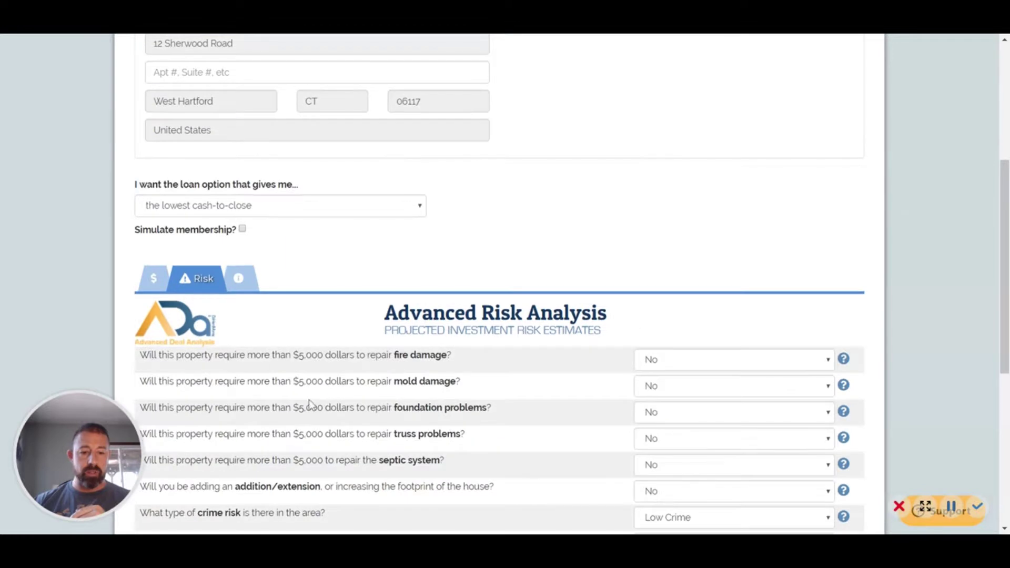
Set construction to Traditional Site-Built, type to Single Family Residence, occupant to Nobody.
{"action": "left_click", "coordinate": [242, 278]}
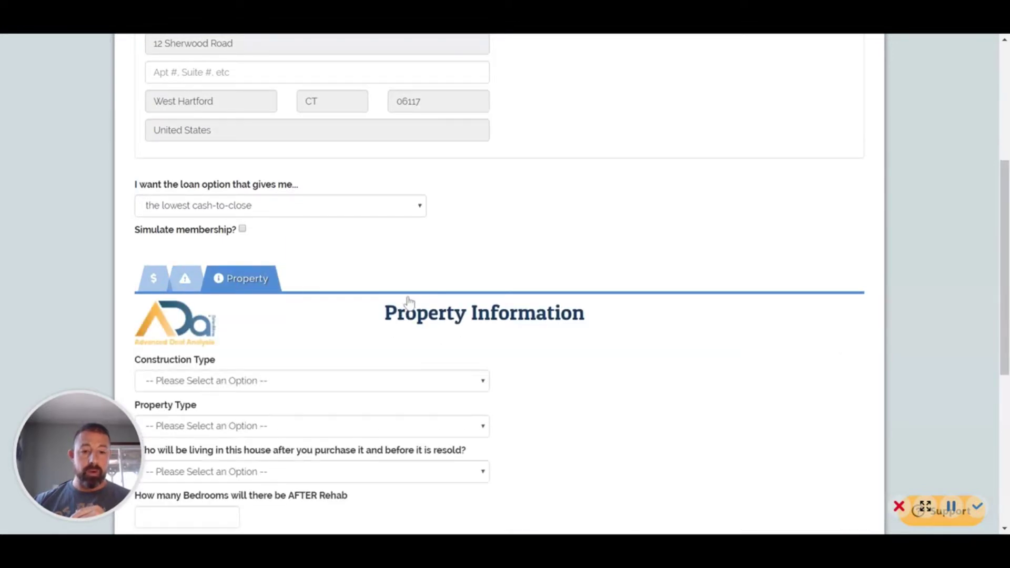
{"action": "scroll", "coordinate": [423, 326], "scroll_direction": "down", "scroll_amount": 2}
{"action": "left_click", "coordinate": [348, 298]}
{"action": "key", "text": "Down"}
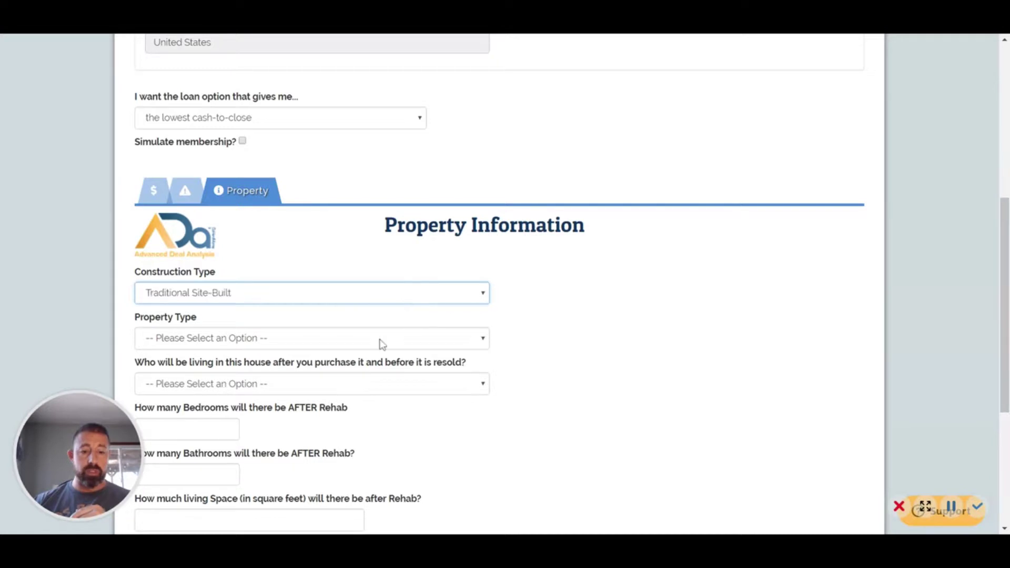
{"action": "scroll", "coordinate": [573, 289], "scroll_direction": "down", "scroll_amount": 4}
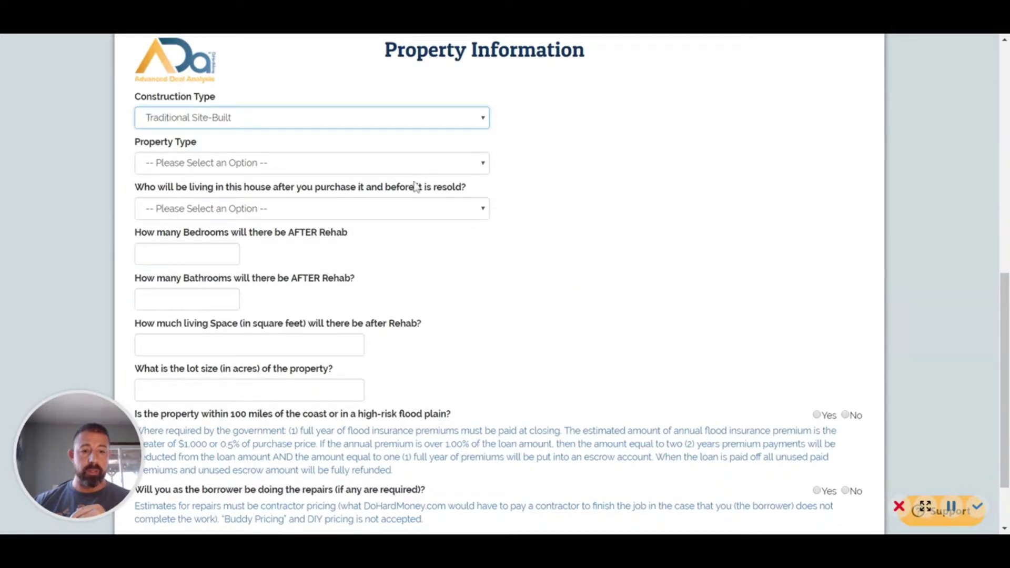
{"action": "left_click", "coordinate": [383, 163]}
{"action": "key", "text": "Down"}
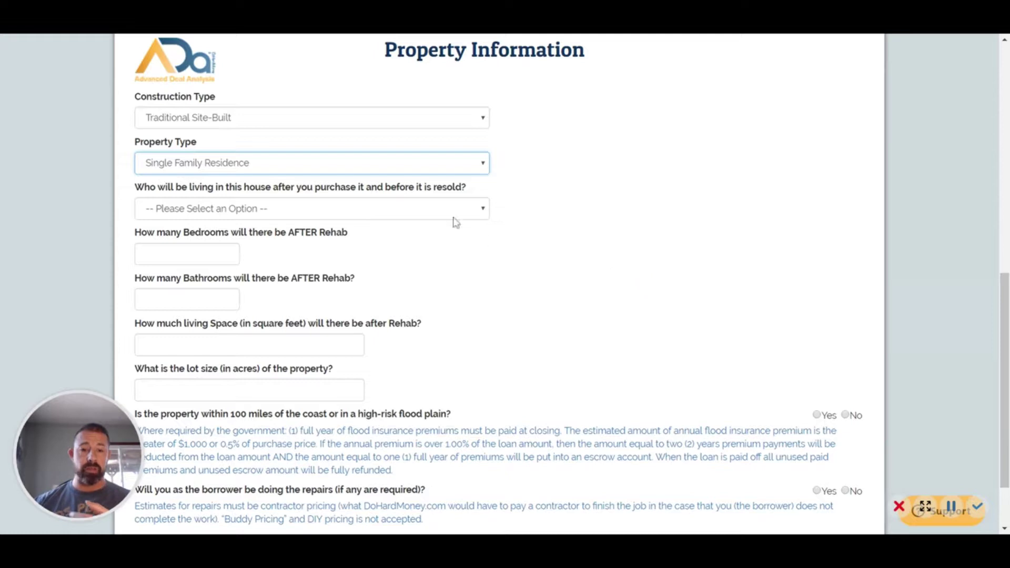
{"action": "left_click", "coordinate": [434, 211]}
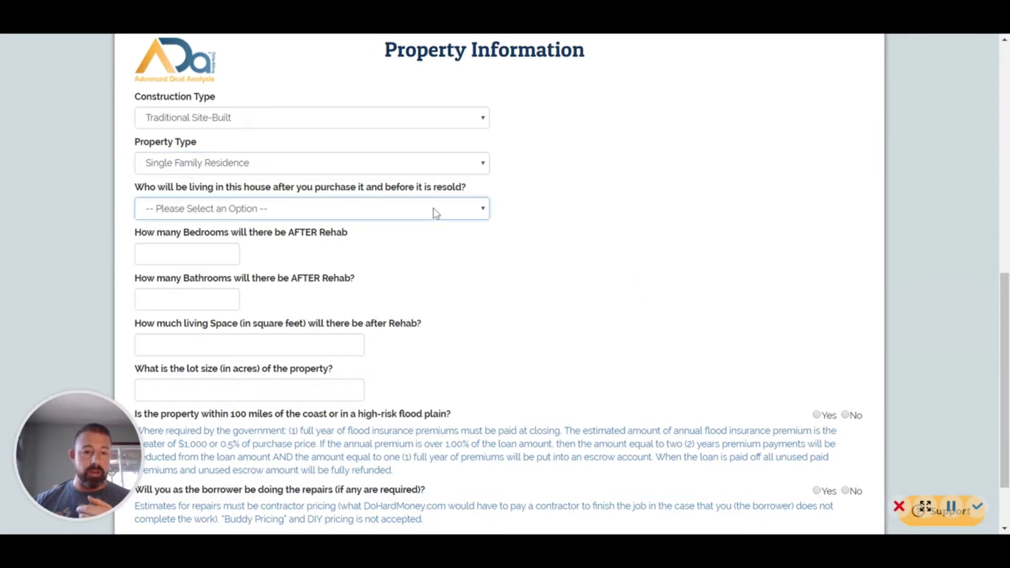
{"action": "left_click", "coordinate": [388, 227]}
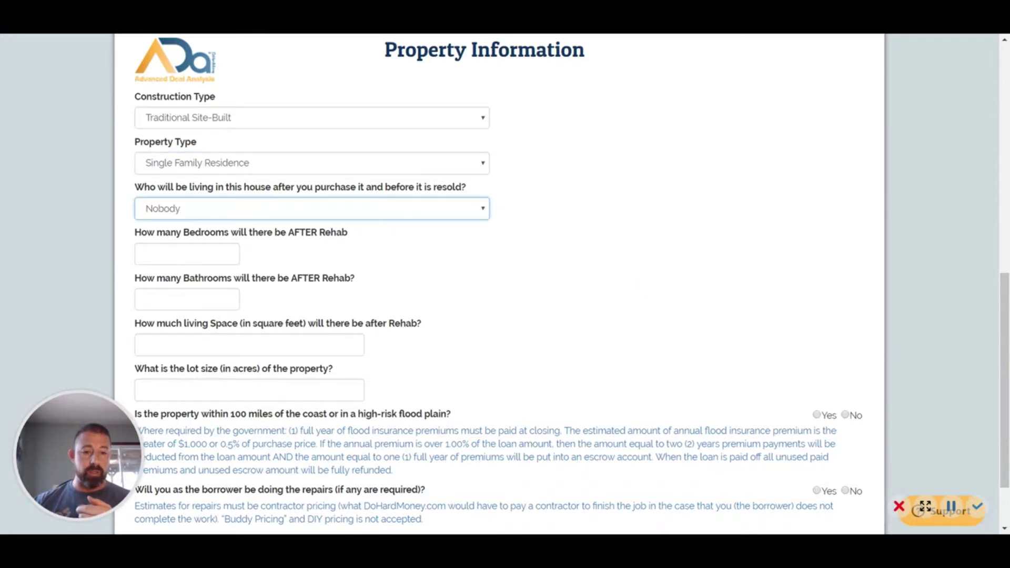
Enter 3 bedrooms, 1 bath, 1233 sq ft, .30 acres, and No for flood plain.
{"action": "left_click", "coordinate": [190, 259]}
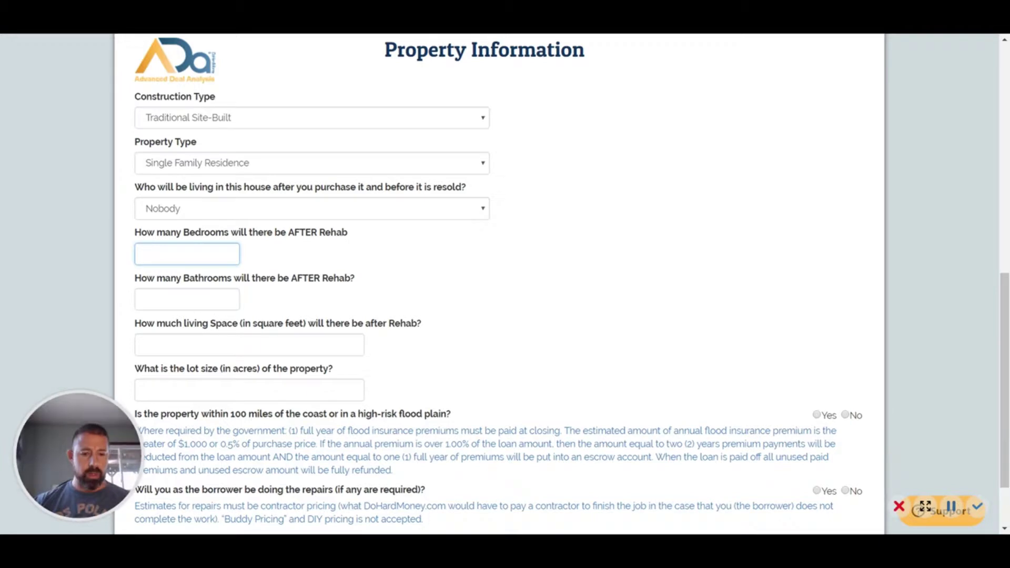
{"action": "left_click", "coordinate": [144, 299]}
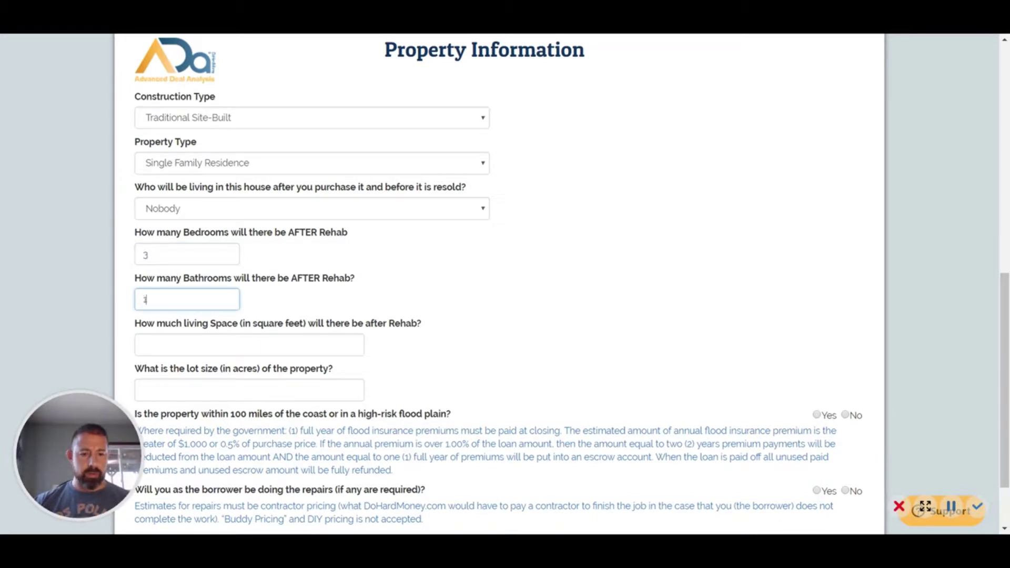
{"action": "left_click", "coordinate": [143, 345]}
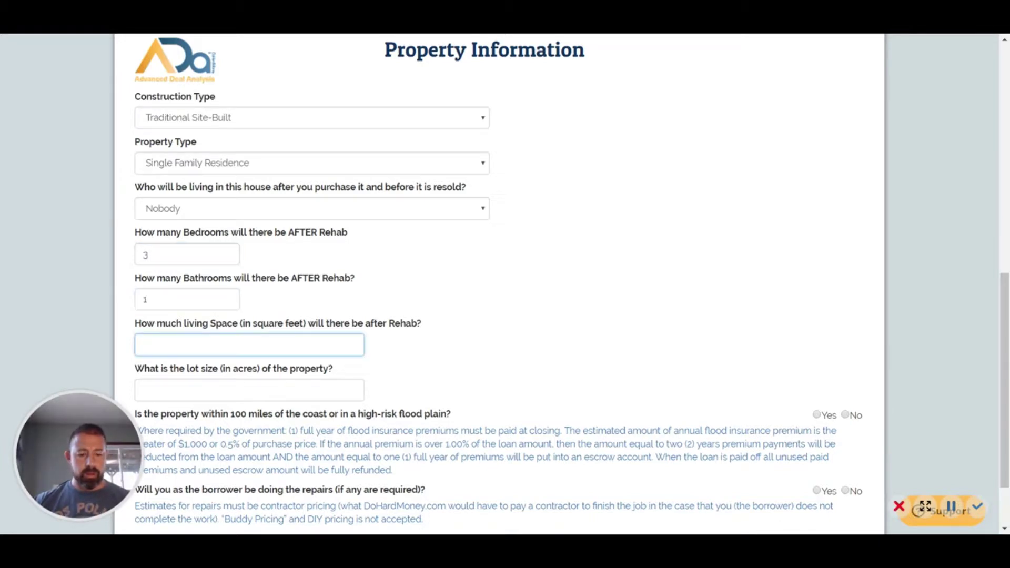
{"action": "type", "text": "1233"}
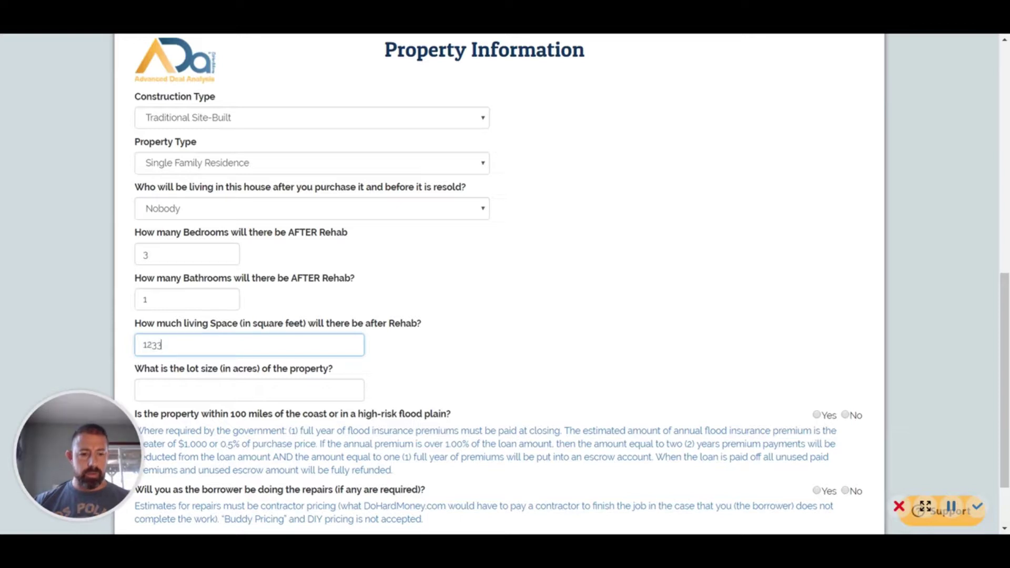
{"action": "key", "text": "Tab"}
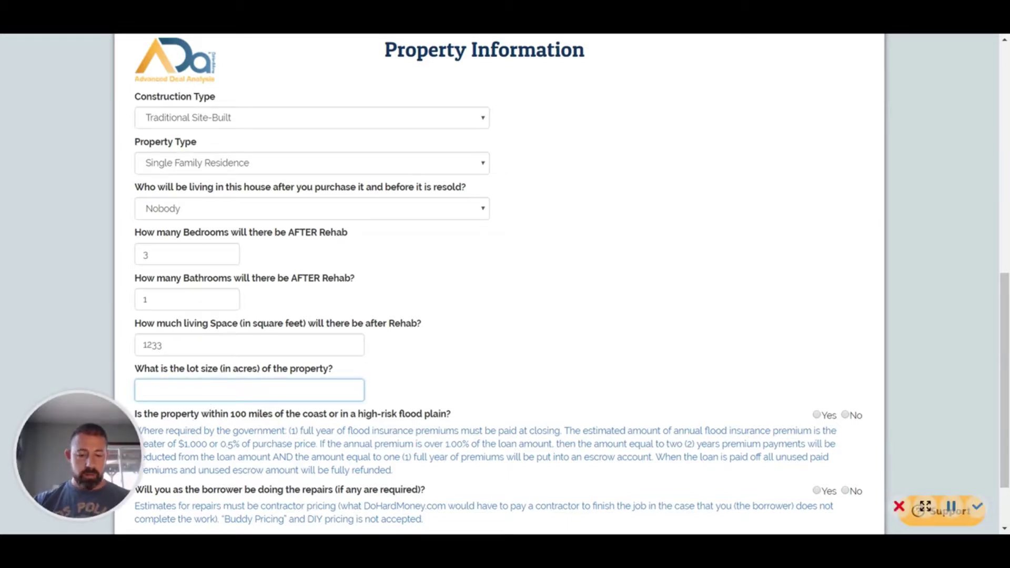
{"action": "type", "text": "30"}
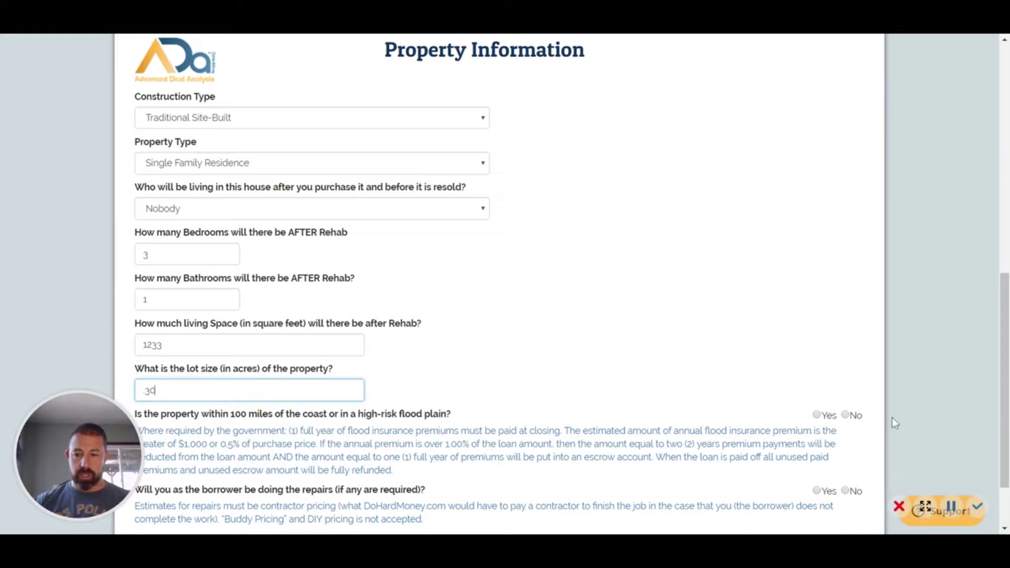
{"action": "left_click", "coordinate": [845, 415]}
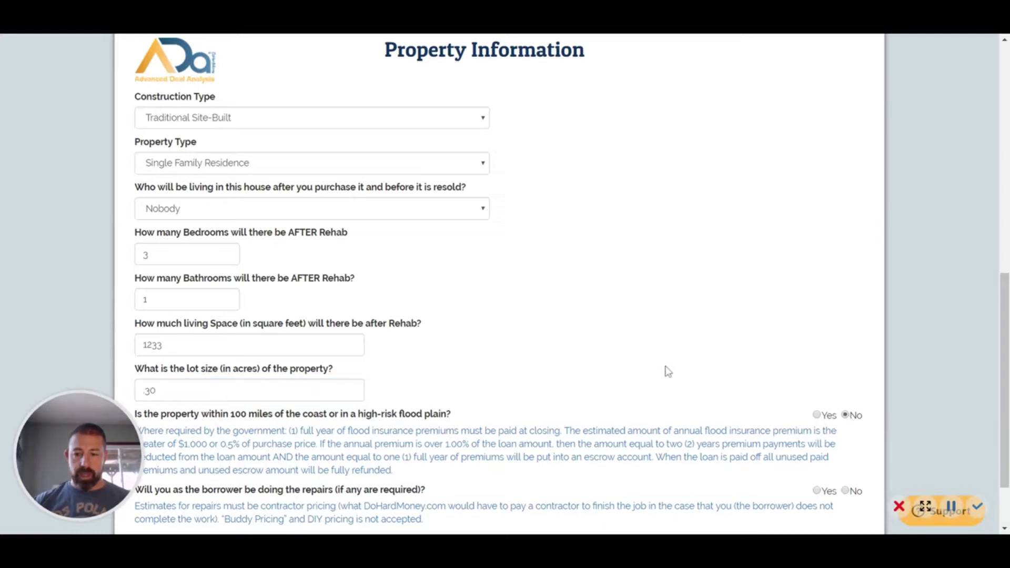
{"action": "scroll", "coordinate": [666, 372], "scroll_direction": "down", "scroll_amount": 2}
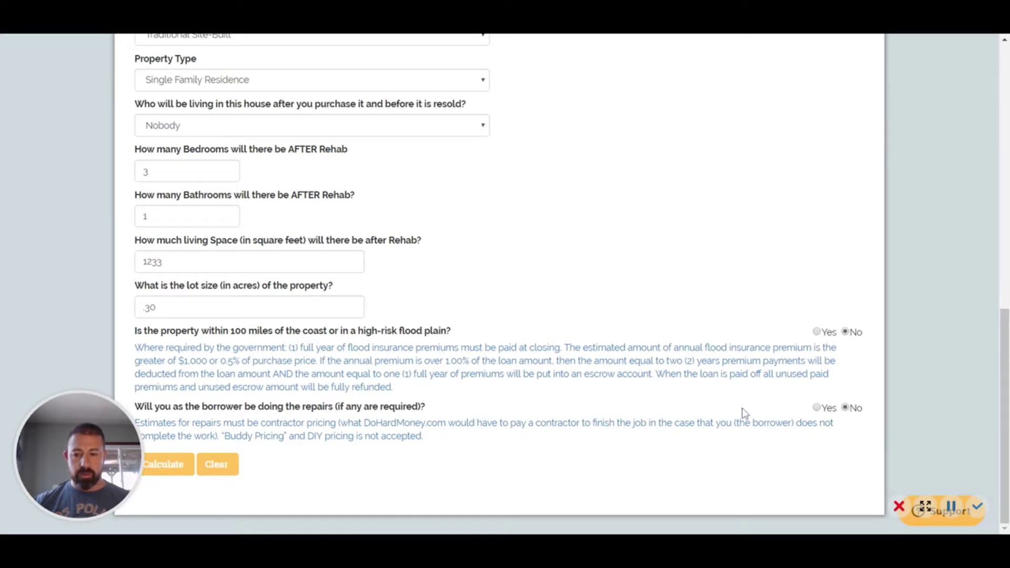
{"action": "scroll", "coordinate": [266, 408], "scroll_direction": "up", "scroll_amount": 15}
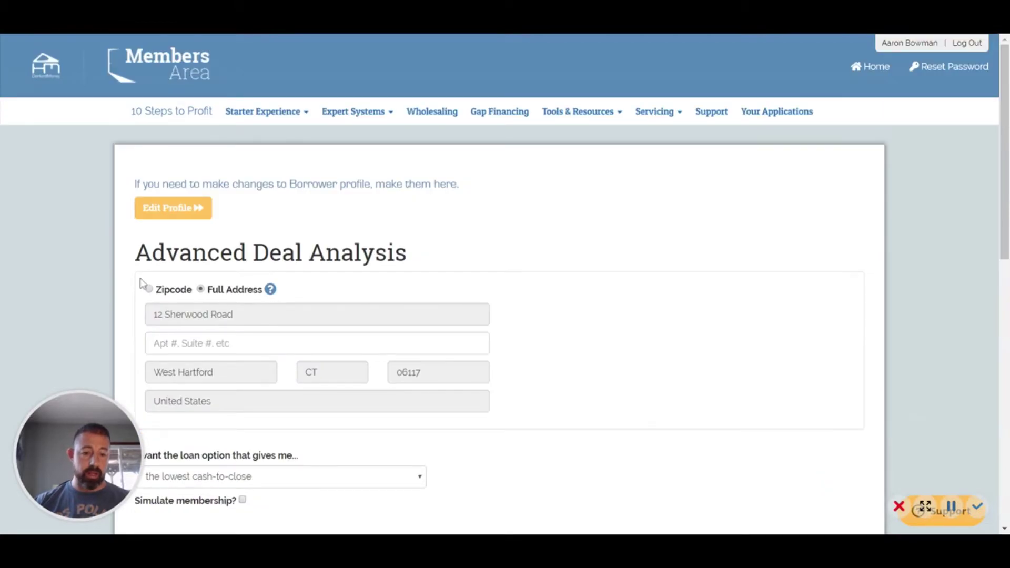
{"action": "scroll", "coordinate": [154, 291], "scroll_direction": "down", "scroll_amount": 10}
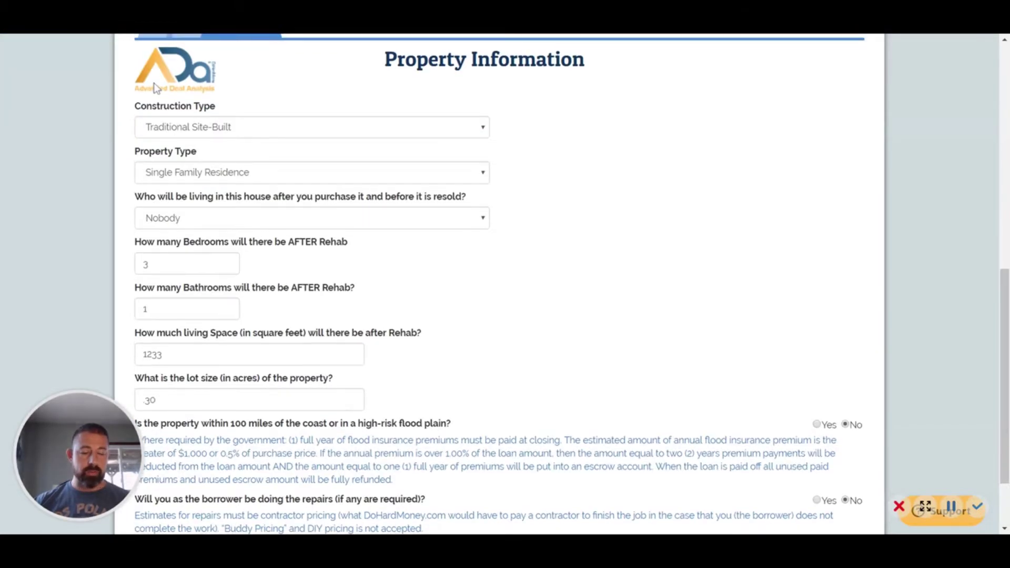
{"action": "scroll", "coordinate": [158, 113], "scroll_direction": "up", "scroll_amount": 3}
{"action": "left_click", "coordinate": [152, 200]}
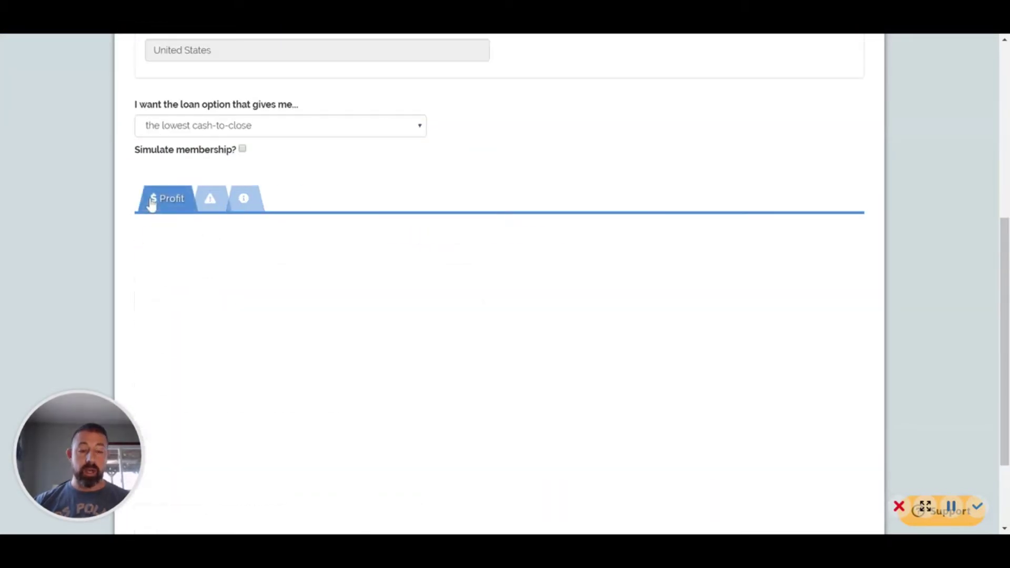
{"action": "scroll", "coordinate": [565, 267], "scroll_direction": "down", "scroll_amount": 2}
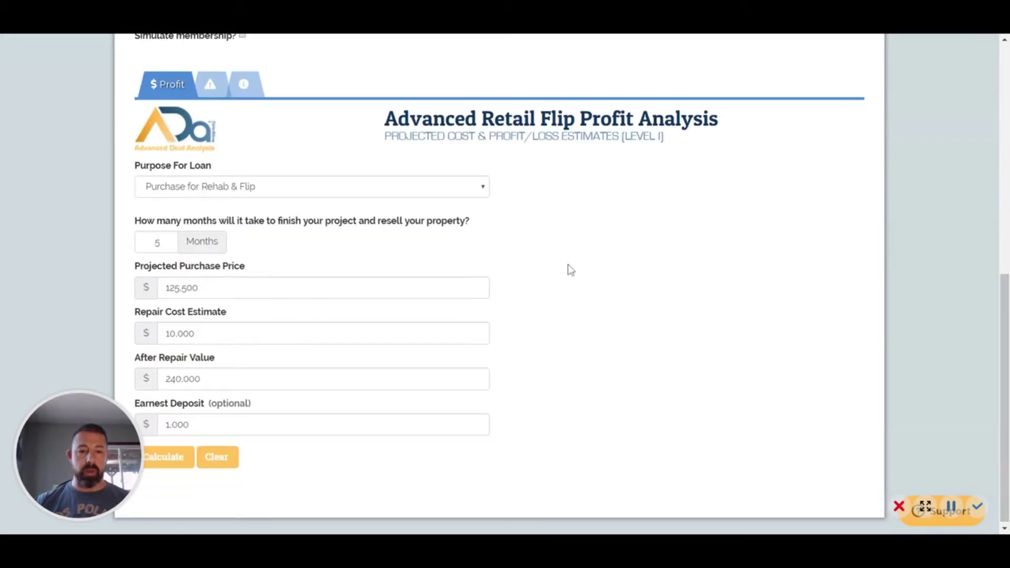
{"action": "left_click", "coordinate": [159, 462]}
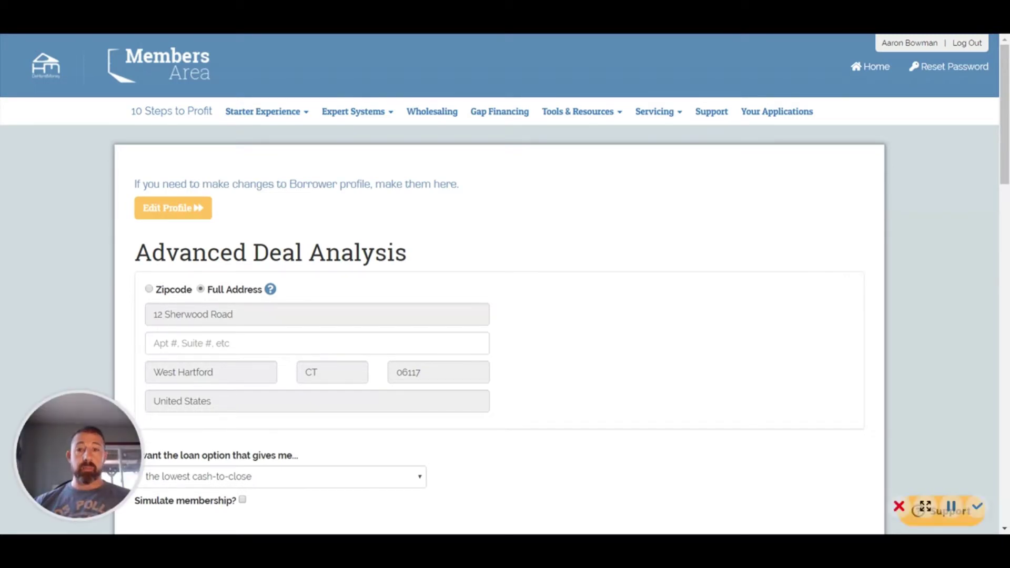
{"action": "scroll", "coordinate": [731, 178], "scroll_direction": "down", "scroll_amount": 8}
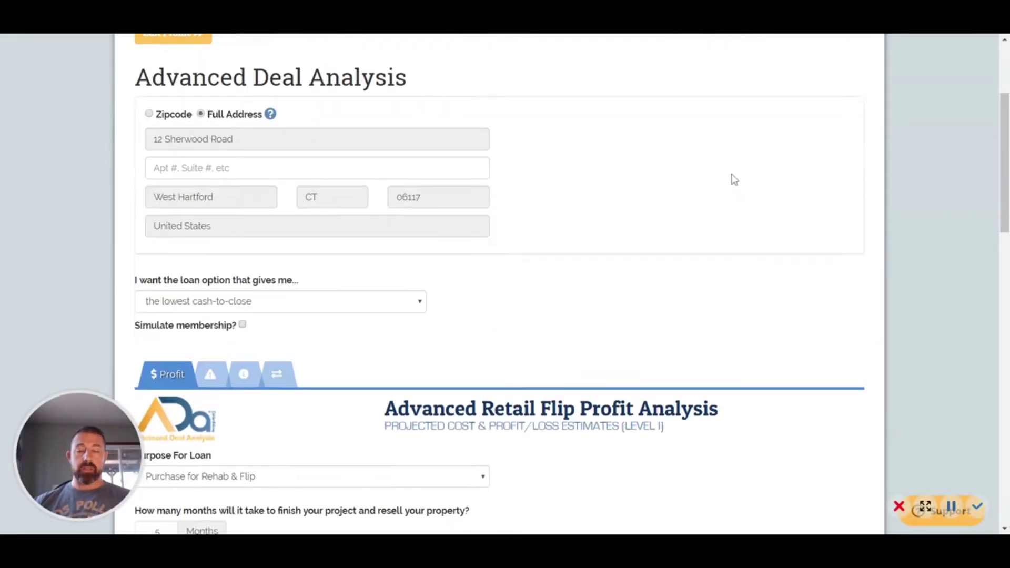
{"action": "scroll", "coordinate": [695, 186], "scroll_direction": "down", "scroll_amount": 9}
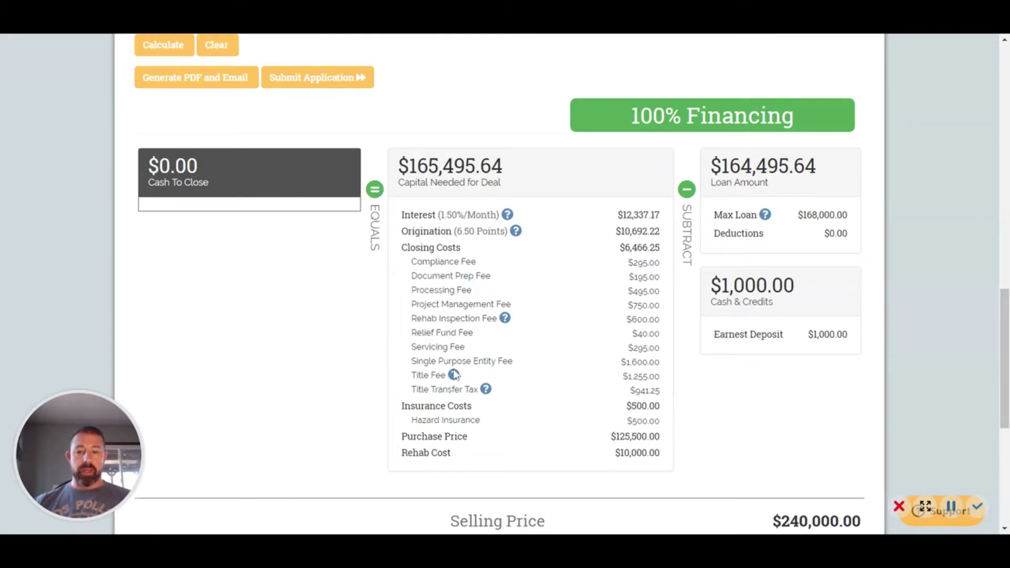
{"action": "scroll", "coordinate": [598, 408], "scroll_direction": "down", "scroll_amount": 2}
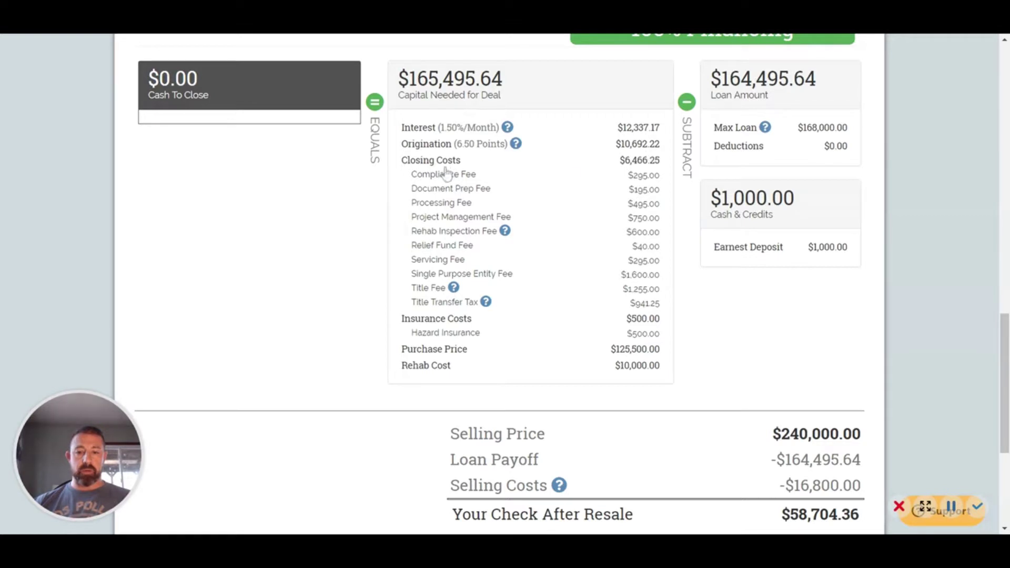
{"action": "scroll", "coordinate": [590, 223], "scroll_direction": "down", "scroll_amount": 2}
{"action": "scroll", "coordinate": [591, 223], "scroll_direction": "up", "scroll_amount": 2}
{"action": "scroll", "coordinate": [591, 223], "scroll_direction": "down", "scroll_amount": 4}
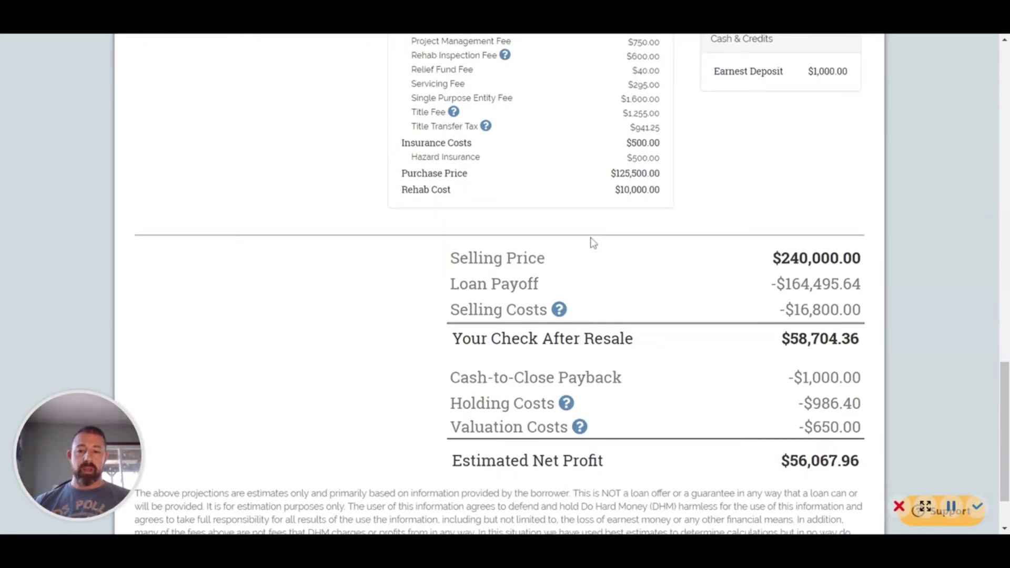
{"action": "scroll", "coordinate": [727, 289], "scroll_direction": "down", "scroll_amount": 2}
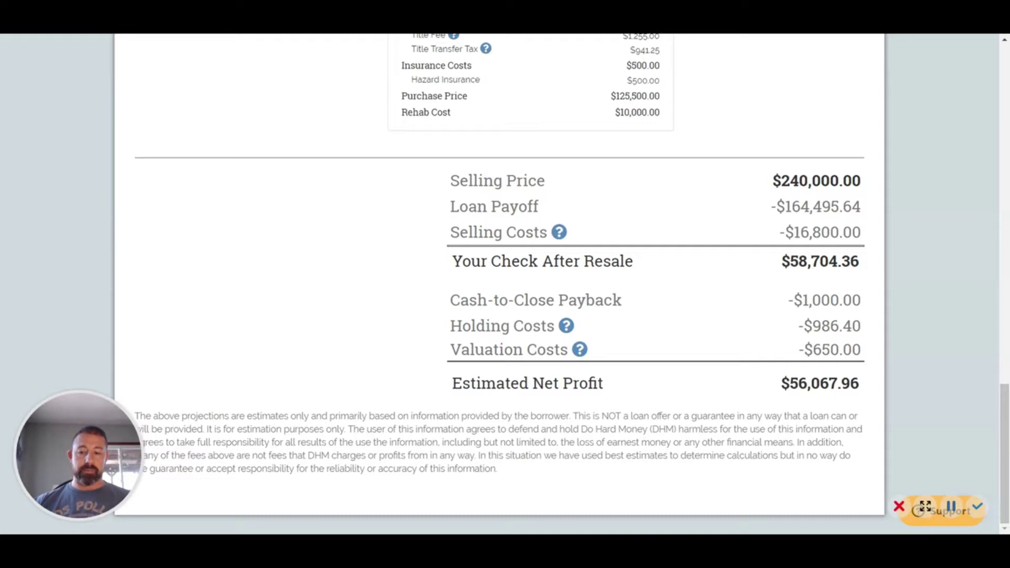
{"action": "scroll", "coordinate": [687, 385], "scroll_direction": "up", "scroll_amount": 6}
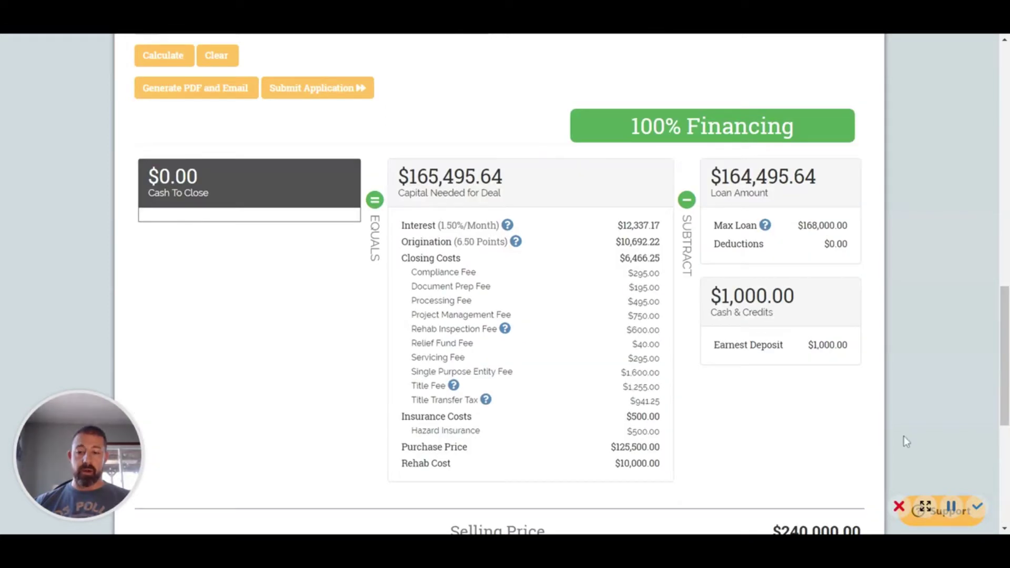
{"action": "scroll", "coordinate": [505, 398], "scroll_direction": "up", "scroll_amount": 10}
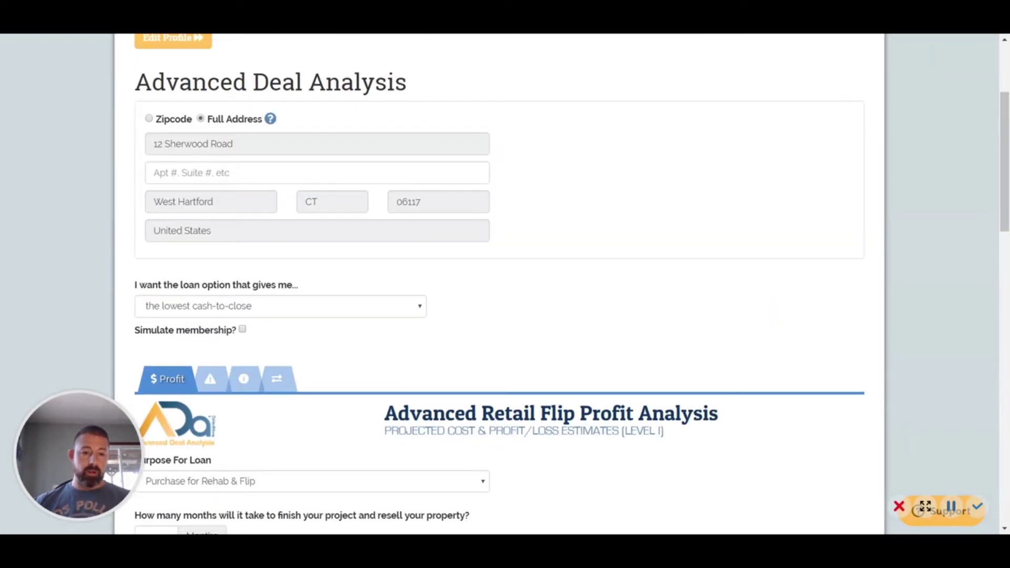
{"action": "scroll", "coordinate": [271, 258], "scroll_direction": "down", "scroll_amount": 7}
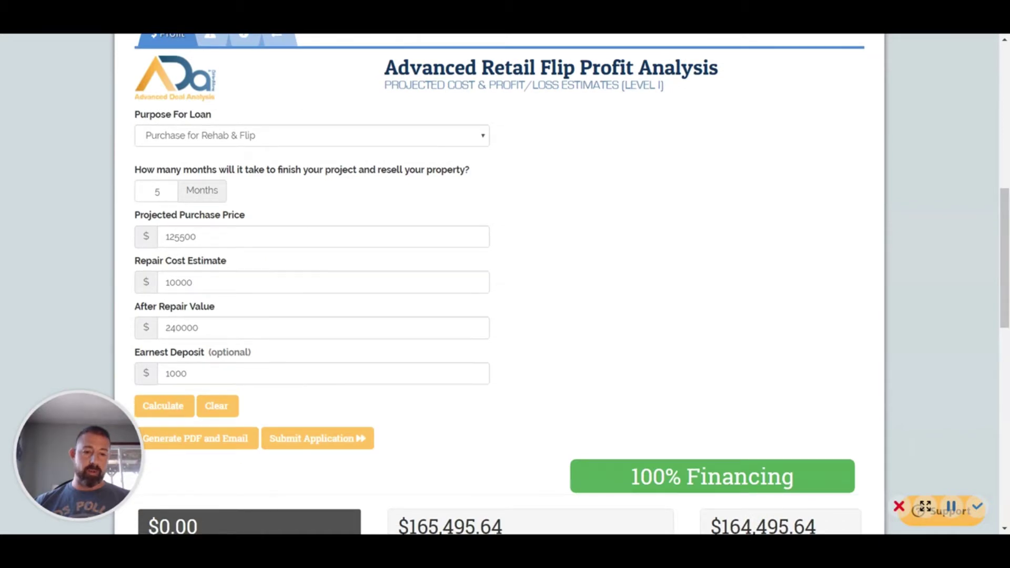
Replace the projected purchase price with 130,230 and run Calculate again.
{"action": "left_click_drag", "start_coordinate": [197, 237], "coordinate": [164, 237]}
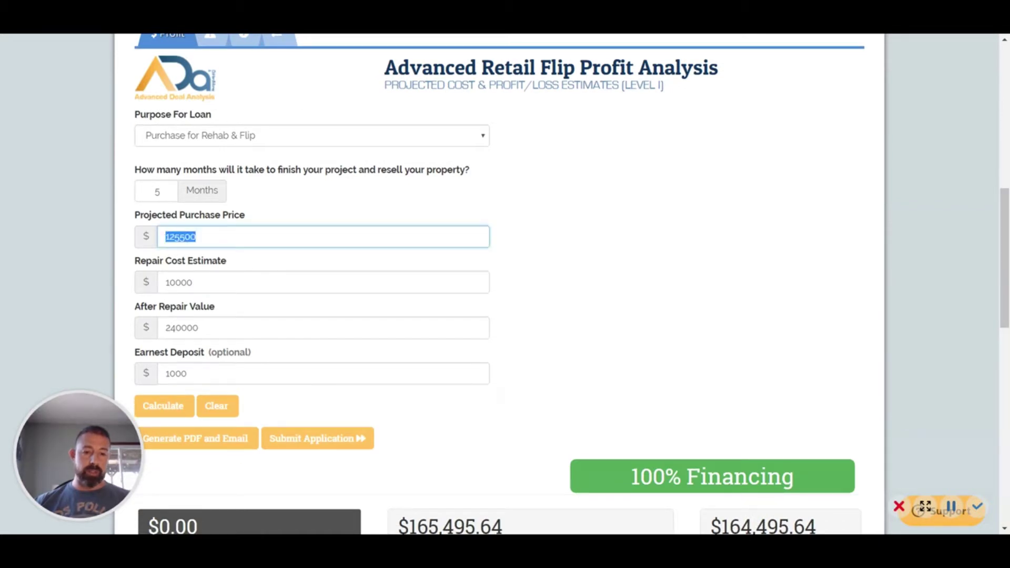
{"action": "type", "text": "130"}
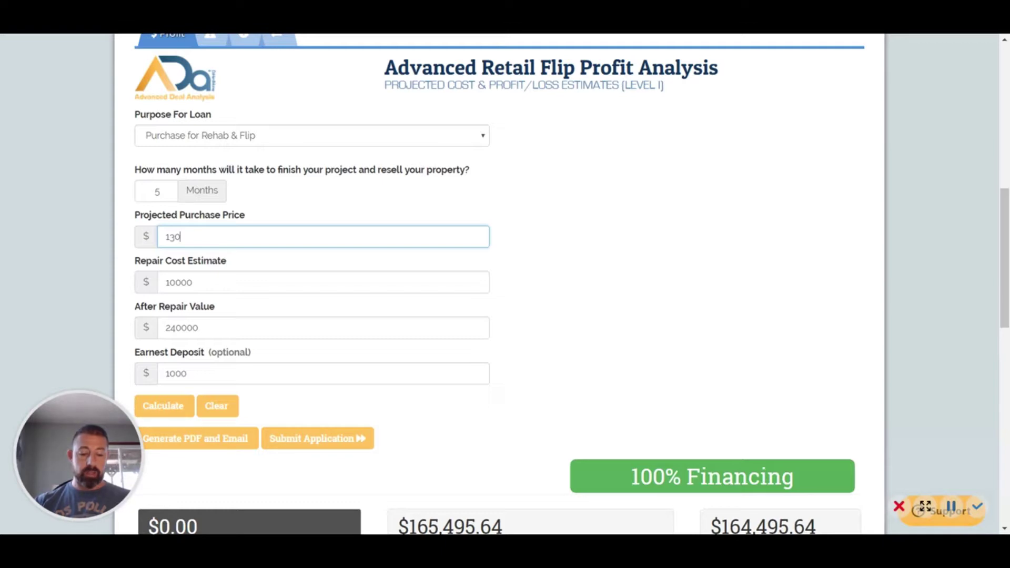
{"action": "type", "text": ".230"}
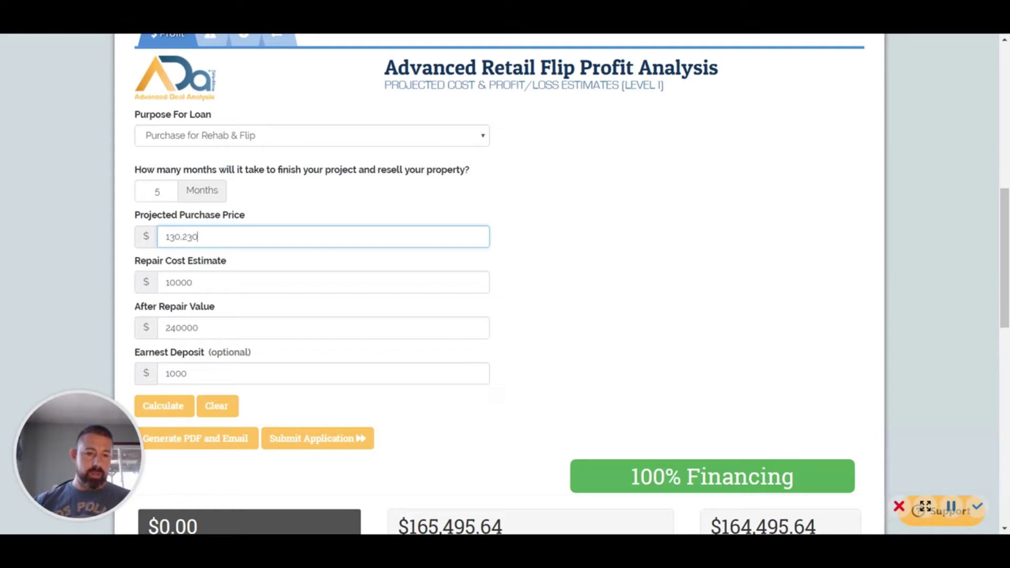
{"action": "left_click", "coordinate": [157, 413]}
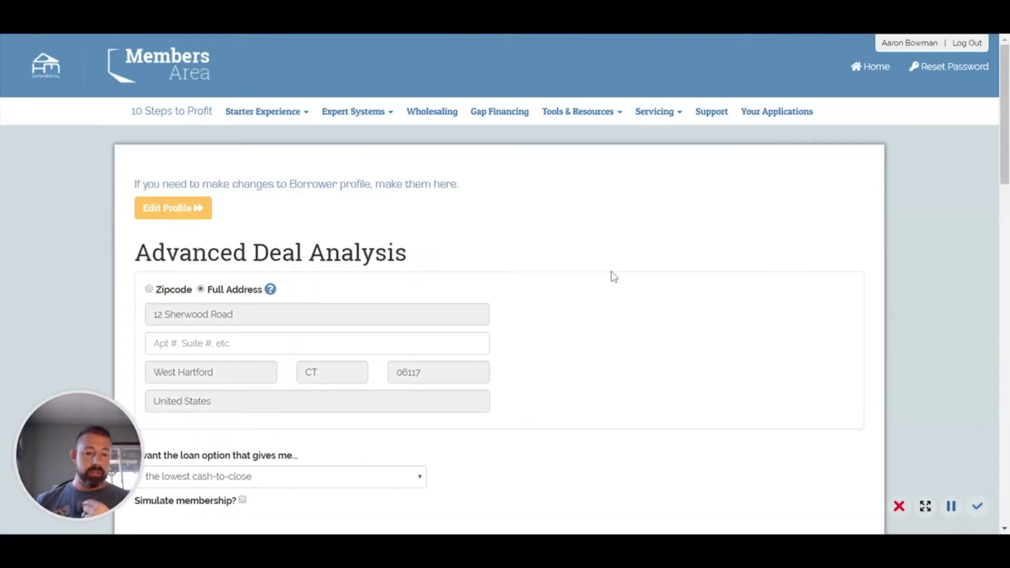
{"action": "scroll", "coordinate": [547, 307], "scroll_direction": "down", "scroll_amount": 13}
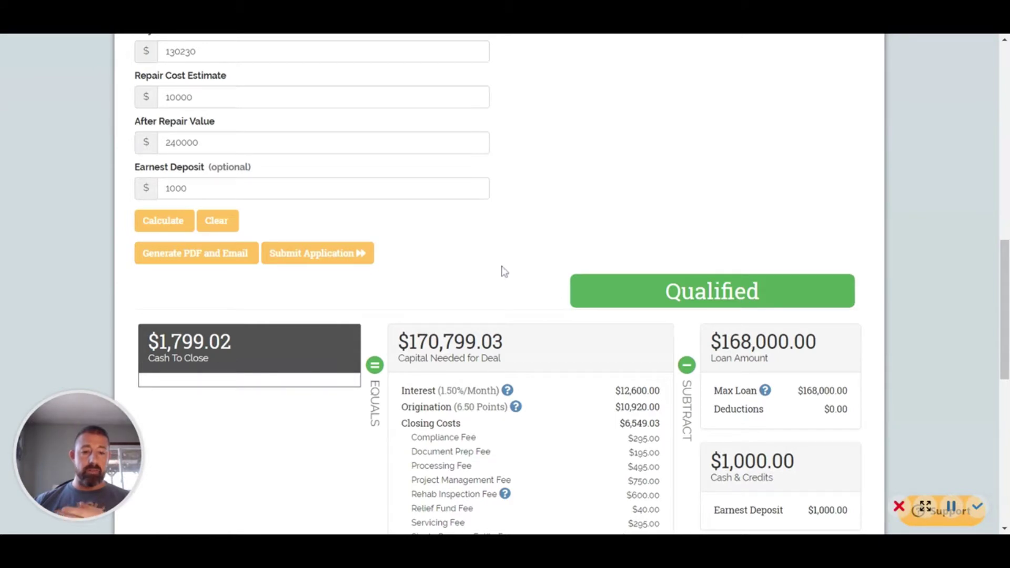
{"action": "scroll", "coordinate": [503, 271], "scroll_direction": "down", "scroll_amount": 1}
{"action": "scroll", "coordinate": [503, 269], "scroll_direction": "down", "scroll_amount": 2}
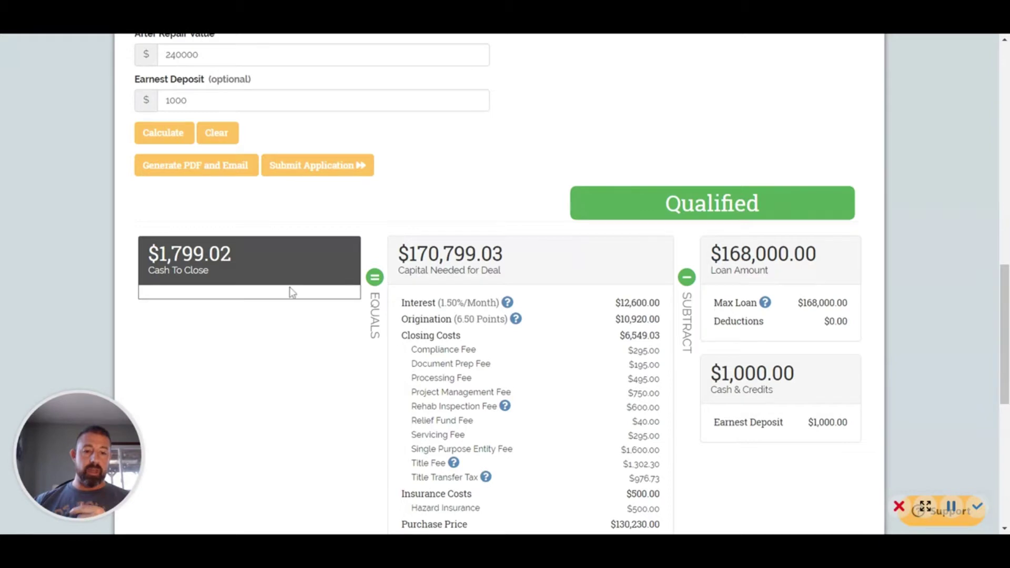
{"action": "scroll", "coordinate": [535, 322], "scroll_direction": "down", "scroll_amount": 1}
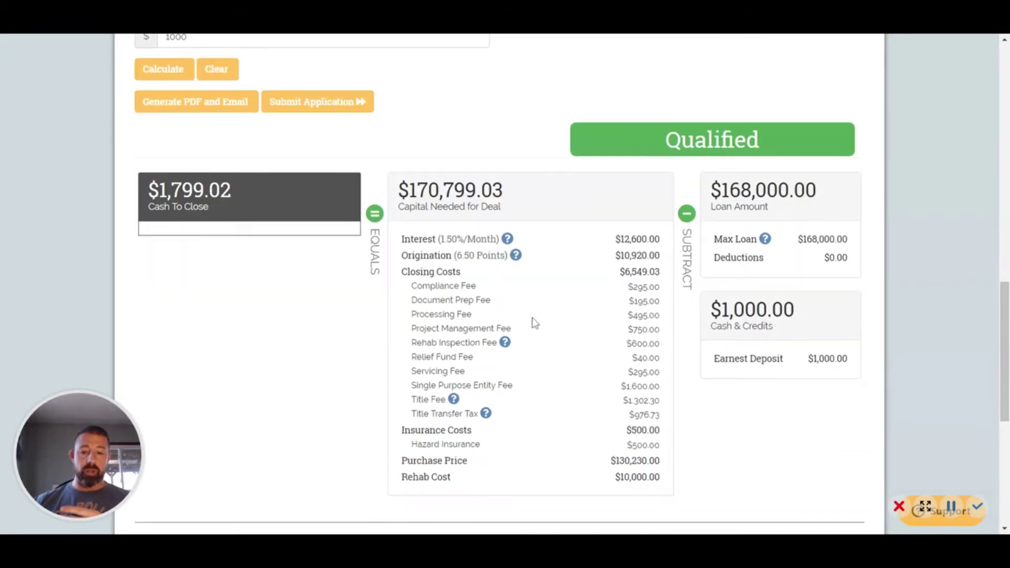
{"action": "scroll", "coordinate": [535, 322], "scroll_direction": "down", "scroll_amount": 6}
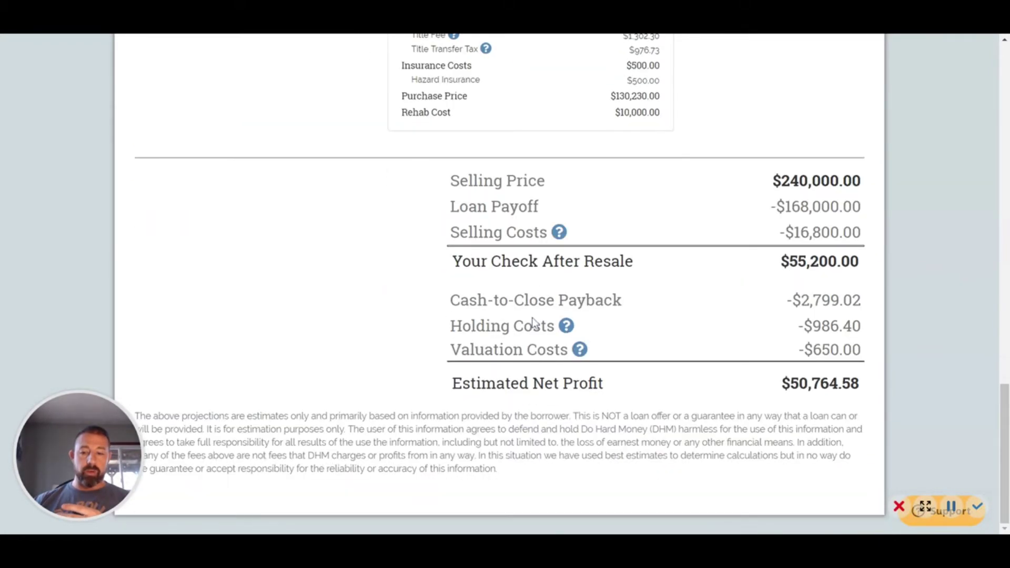
{"action": "scroll", "coordinate": [533, 331], "scroll_direction": "up", "scroll_amount": 5}
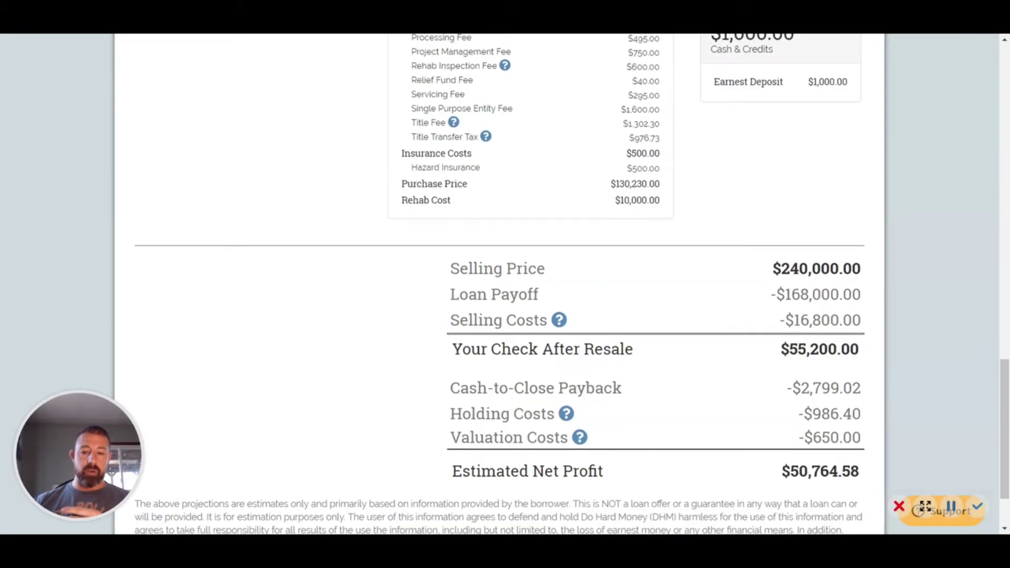
{"action": "scroll", "coordinate": [534, 330], "scroll_direction": "up", "scroll_amount": 4}
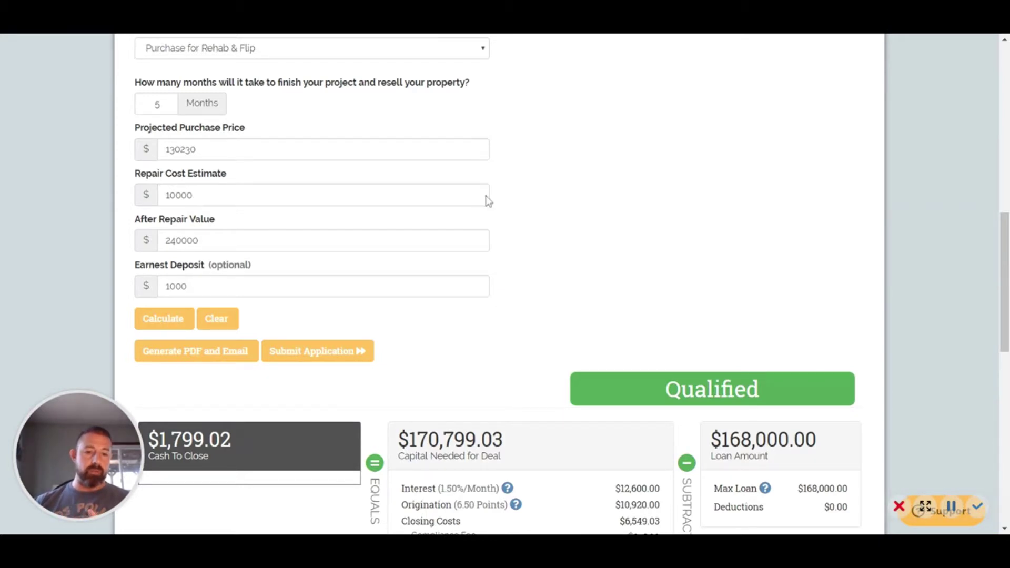
Restore the projected purchase price to 125,500 and run Calculate again.
{"action": "left_click_drag", "start_coordinate": [197, 149], "coordinate": [167, 149]}
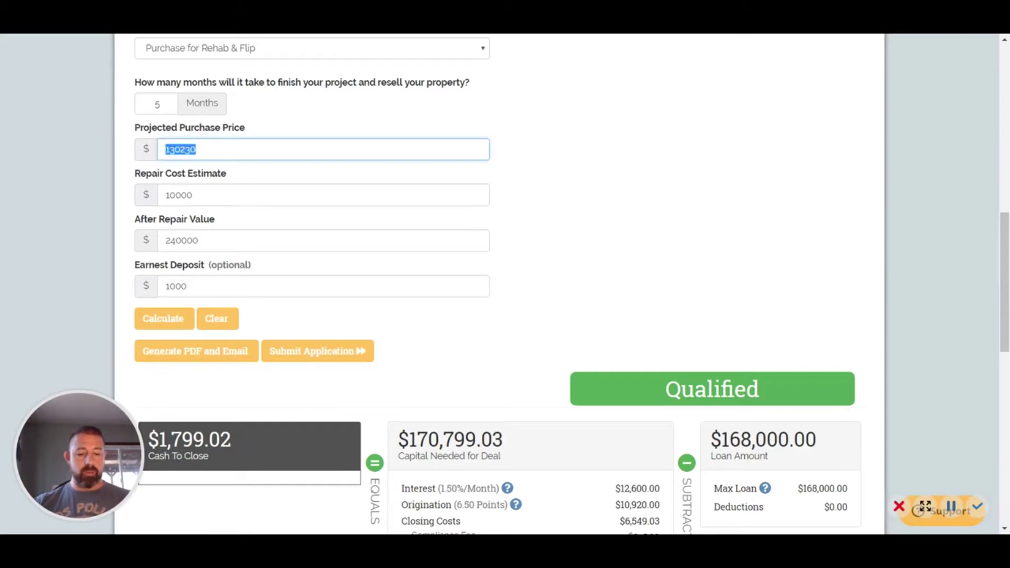
{"action": "type", "text": "125,"}
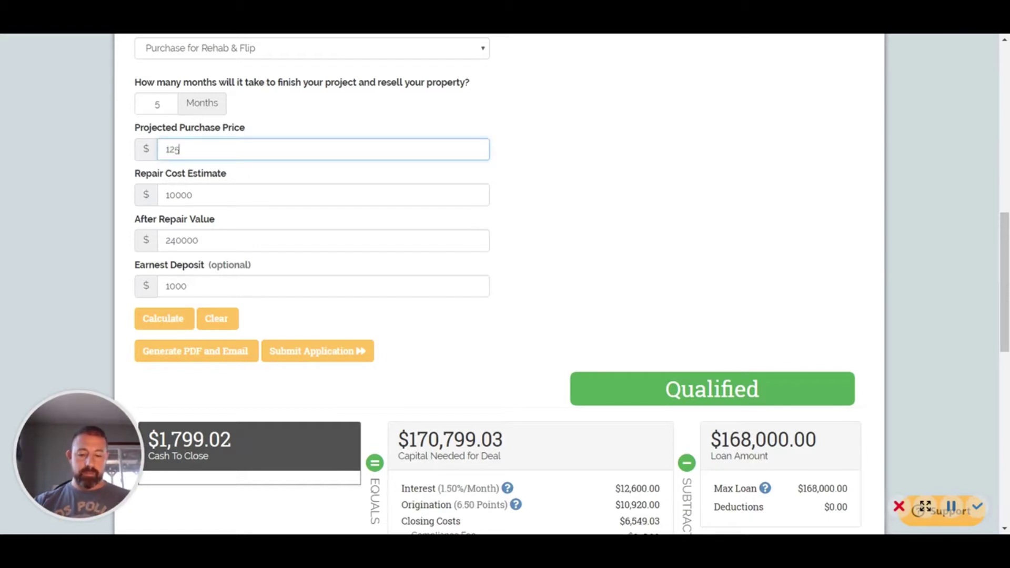
{"action": "type", "text": "500"}
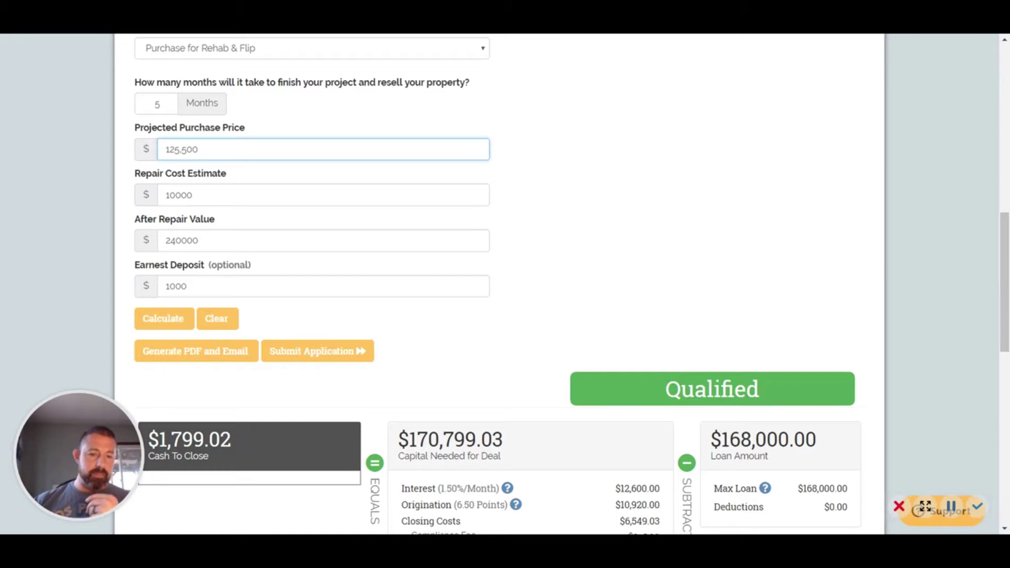
{"action": "left_click", "coordinate": [166, 317]}
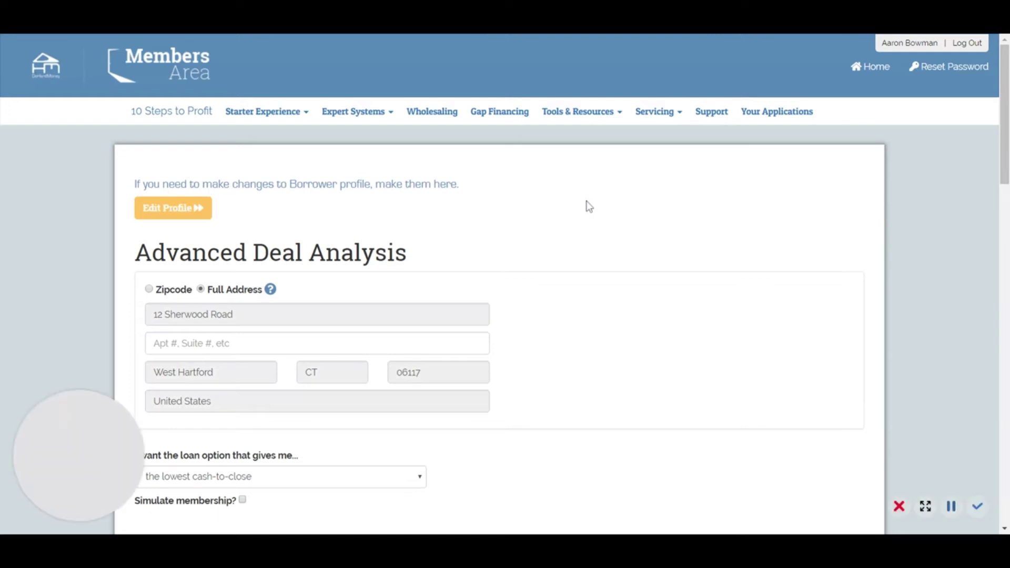
{"action": "scroll", "coordinate": [588, 206], "scroll_direction": "down", "scroll_amount": 3}
{"action": "scroll", "coordinate": [588, 206], "scroll_direction": "down", "scroll_amount": 9}
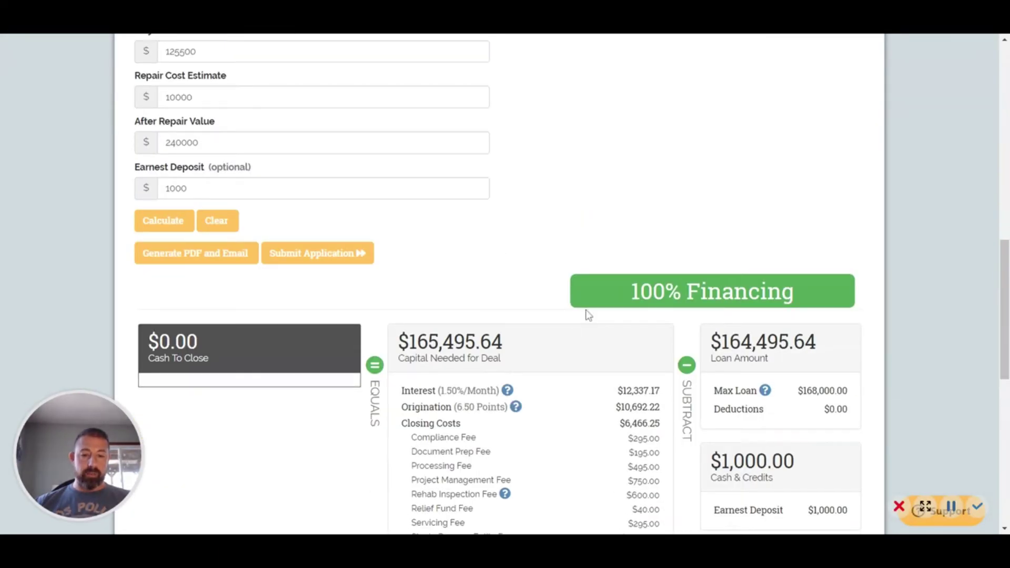
{"action": "scroll", "coordinate": [474, 284], "scroll_direction": "up", "scroll_amount": 3}
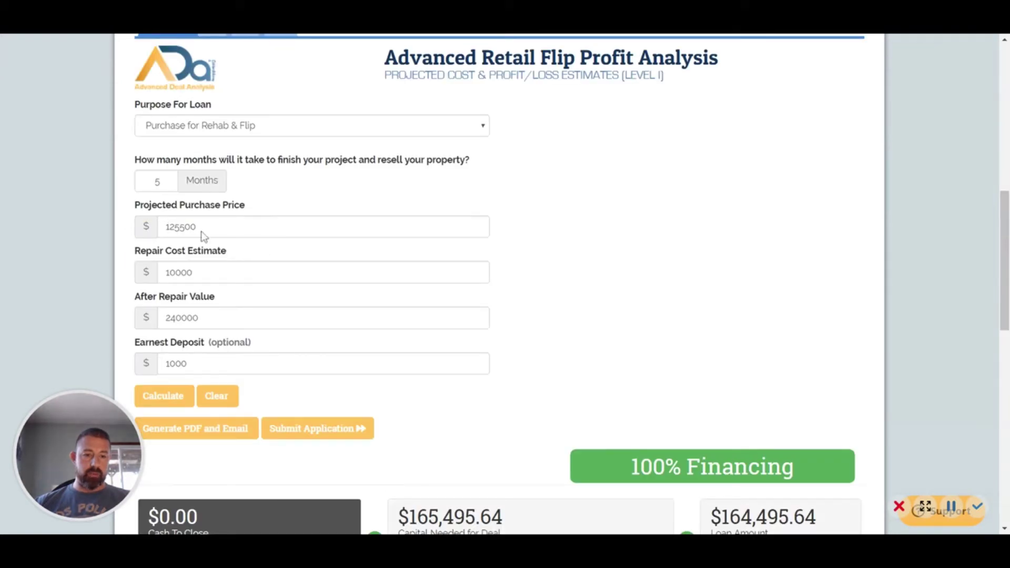
{"action": "scroll", "coordinate": [296, 248], "scroll_direction": "down", "scroll_amount": 3}
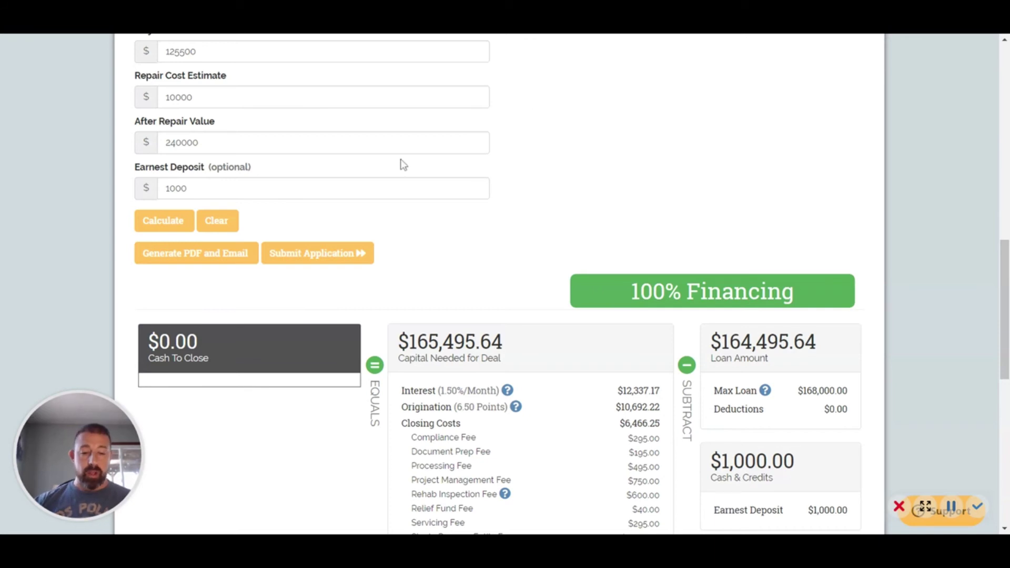
{"action": "scroll", "coordinate": [441, 243], "scroll_direction": "down", "scroll_amount": 5}
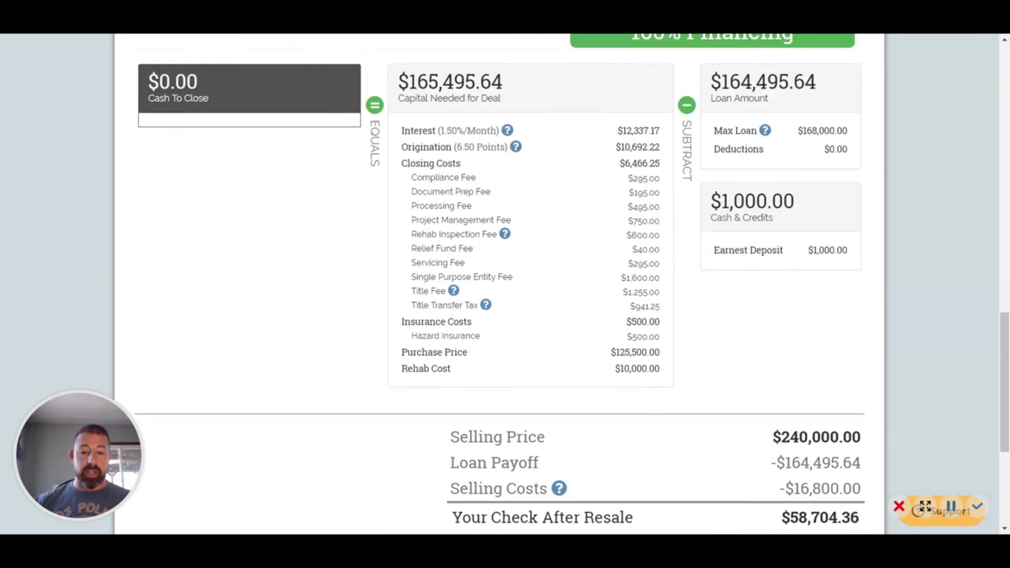
{"action": "scroll", "coordinate": [384, 276], "scroll_direction": "up", "scroll_amount": 1}
{"action": "scroll", "coordinate": [383, 272], "scroll_direction": "up", "scroll_amount": 5}
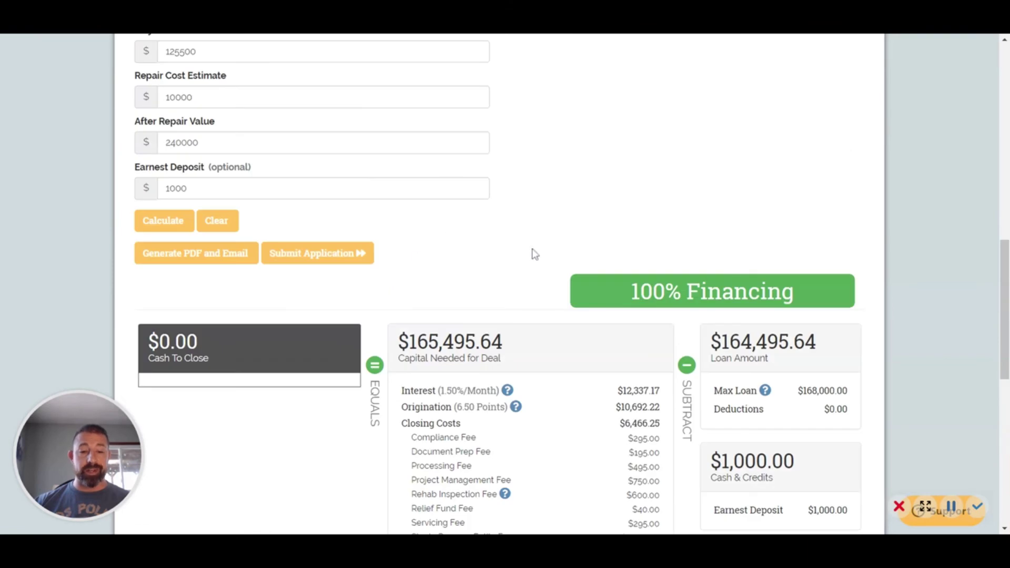
{"action": "scroll", "coordinate": [542, 251], "scroll_direction": "up", "scroll_amount": 7}
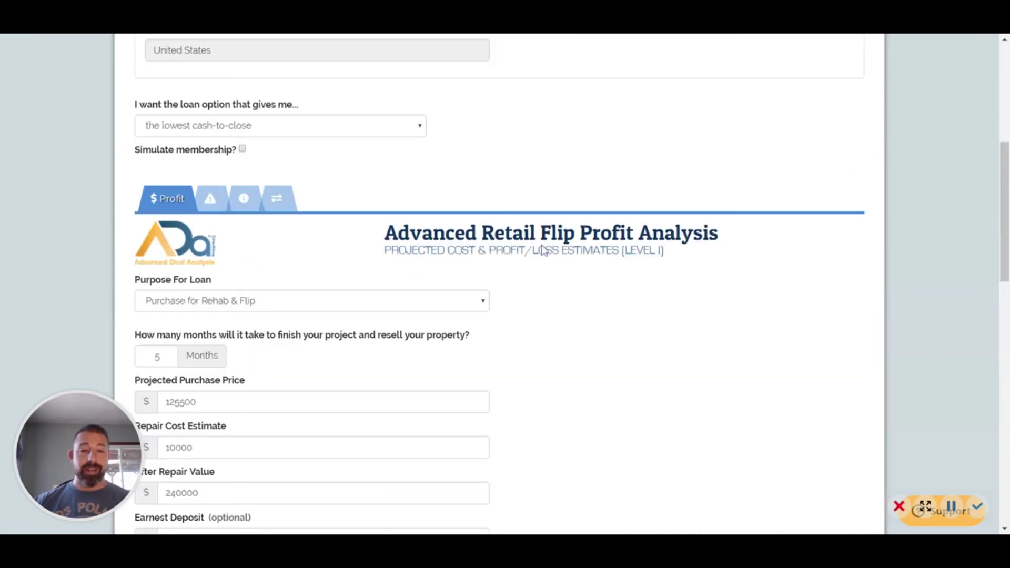
{"action": "scroll", "coordinate": [547, 234], "scroll_direction": "up", "scroll_amount": 7}
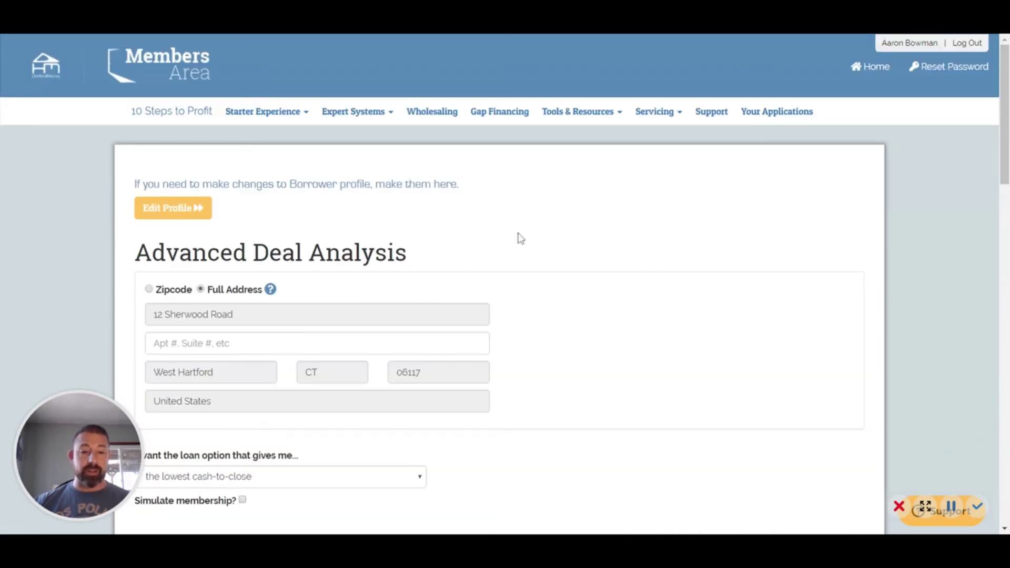